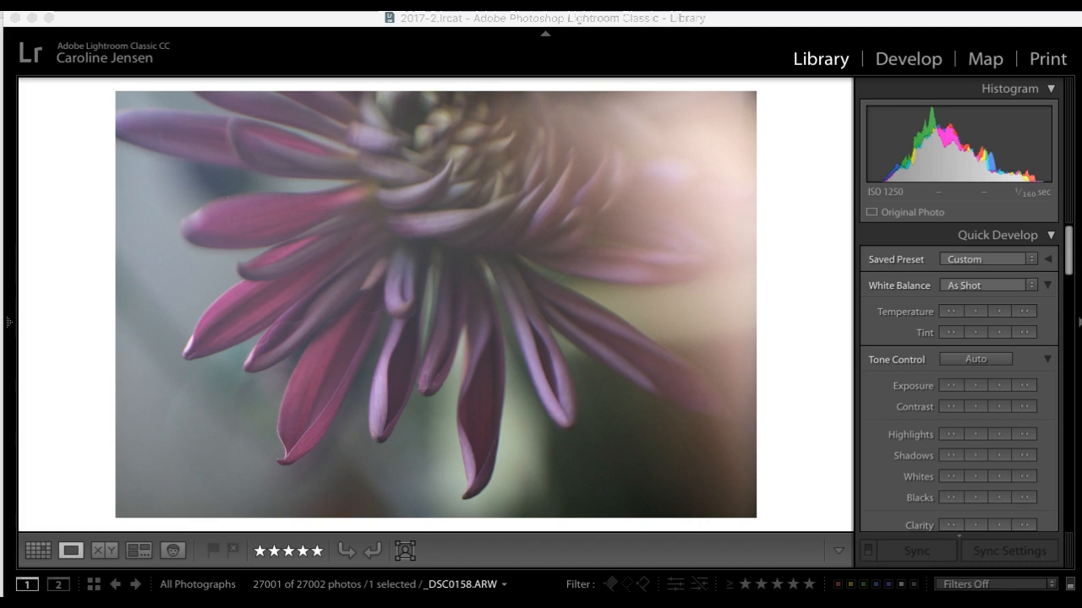
Switch the flower photo to the Develop module and open the Profile Browser
drag(422, 18, 418, 18)
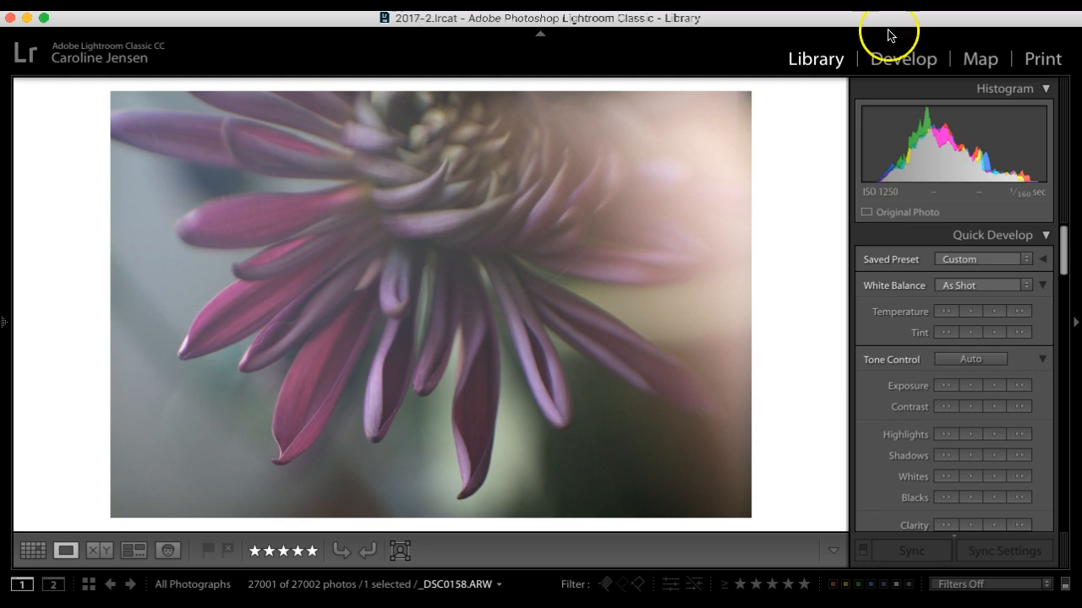
click(901, 51)
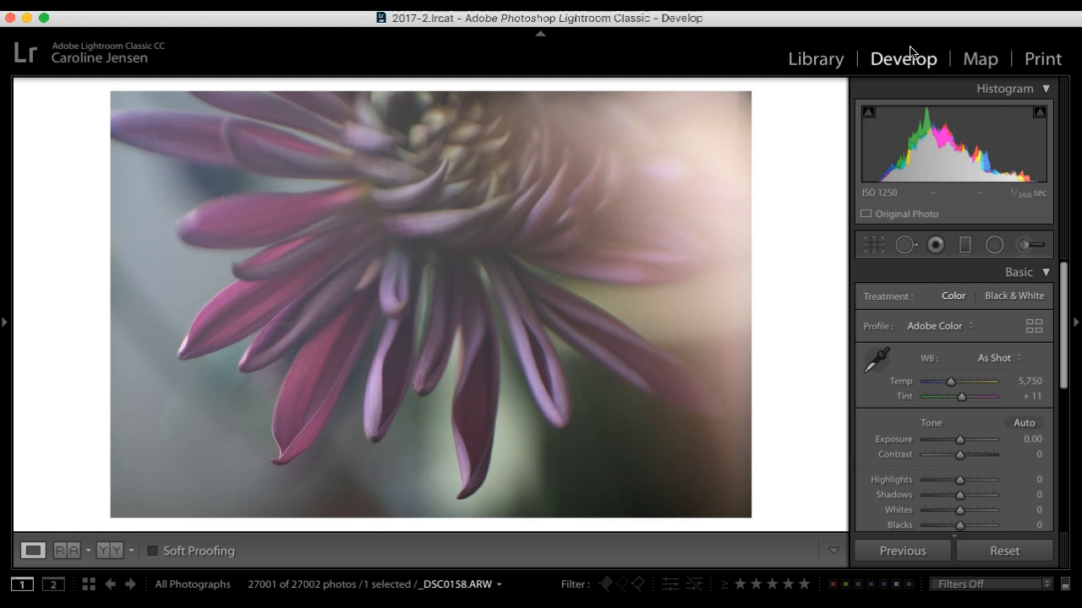
click(941, 329)
click(932, 429)
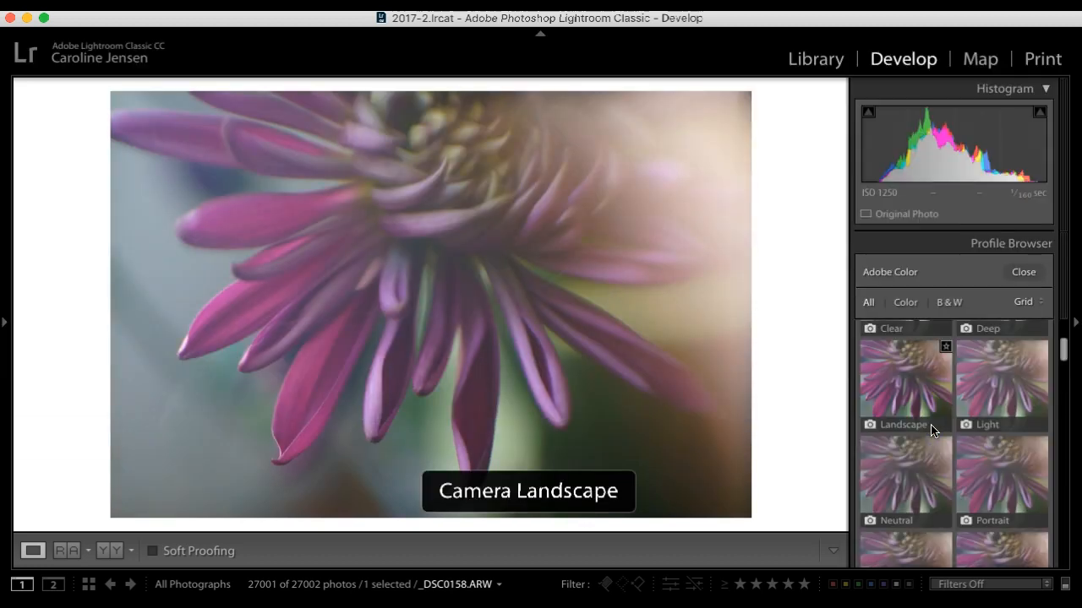
Look through the profile groups and collapse the Camera Matching, Artistic, B&W and Vintage groups
scroll(925, 380, up, 4)
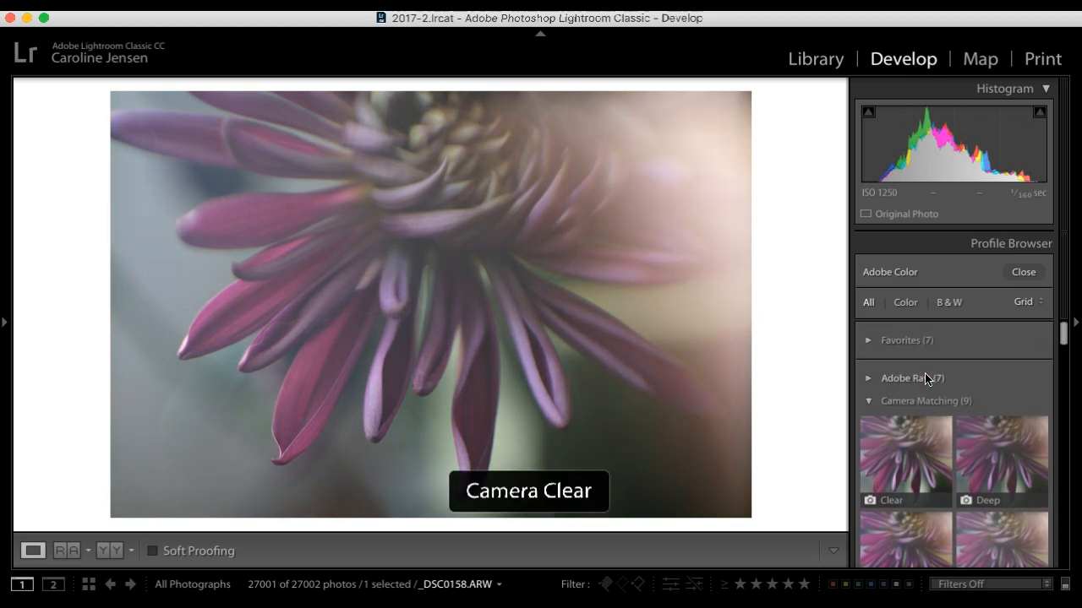
scroll(942, 437, down, 3)
scroll(897, 362, up, 3)
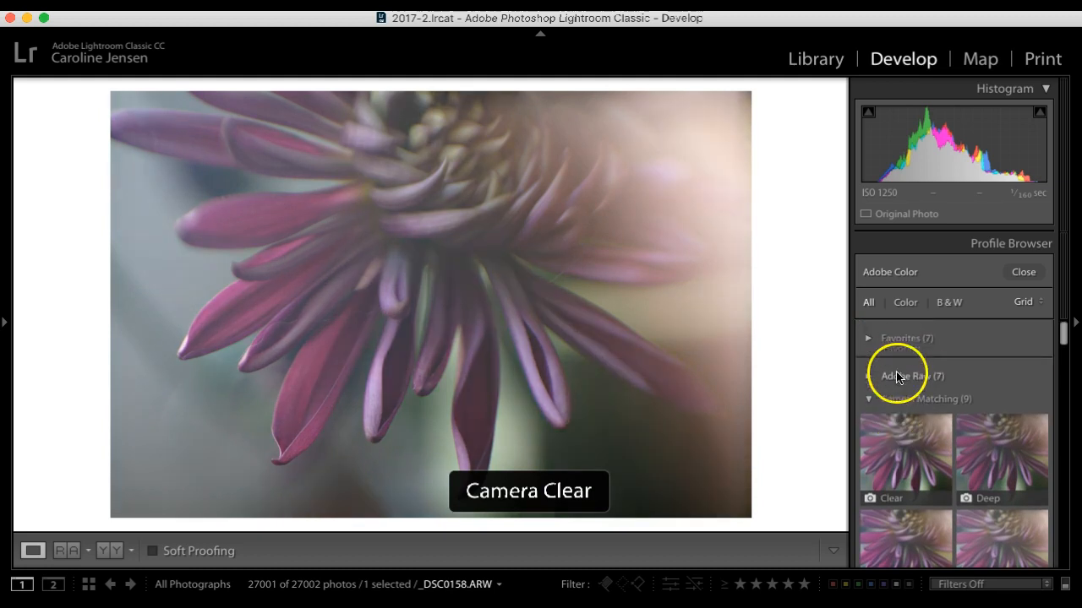
click(871, 398)
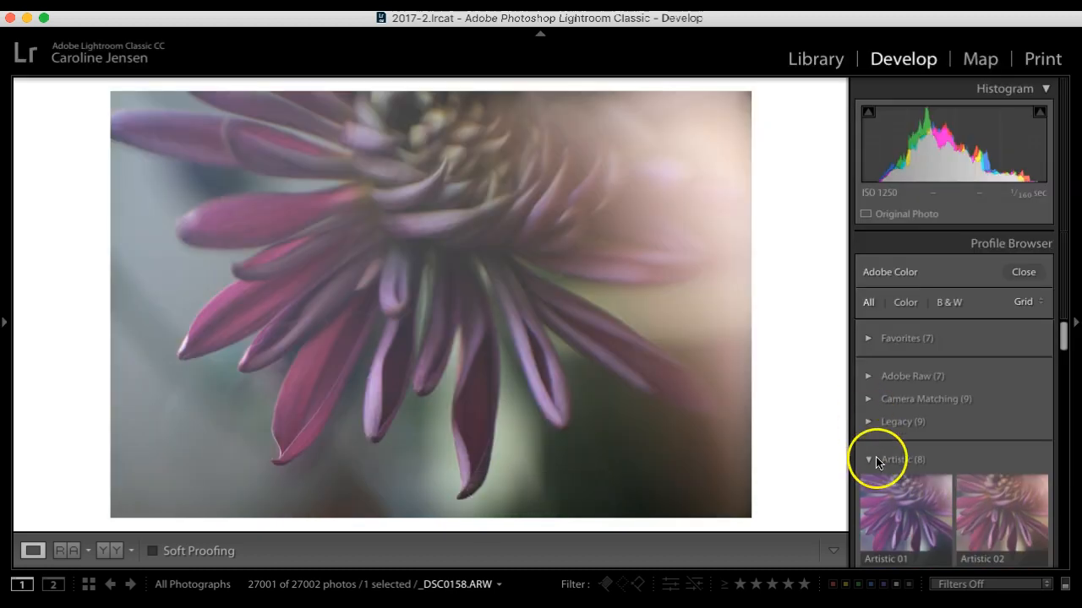
click(870, 459)
scroll(869, 448, down, 1)
click(869, 412)
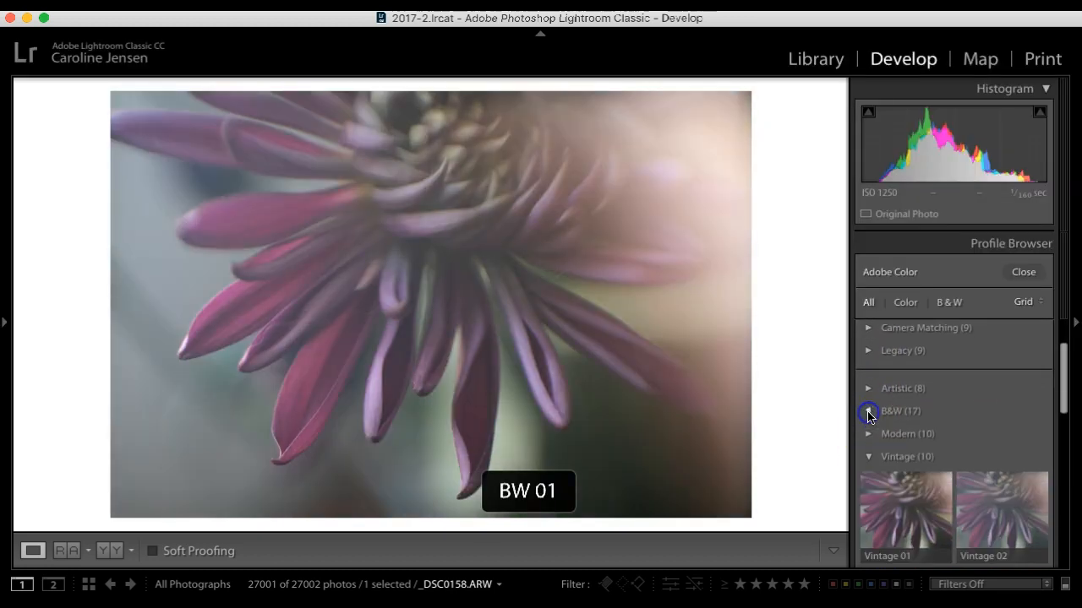
click(870, 456)
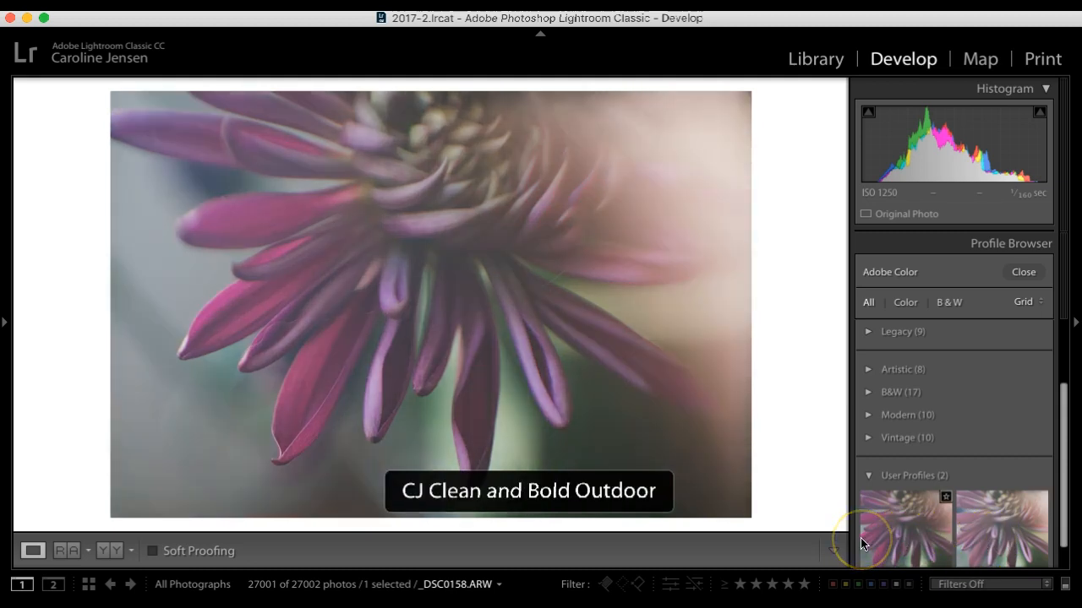
Apply the CJ Clean and Bold Outdoor user profile to the photo and close the Profile Browser
click(905, 535)
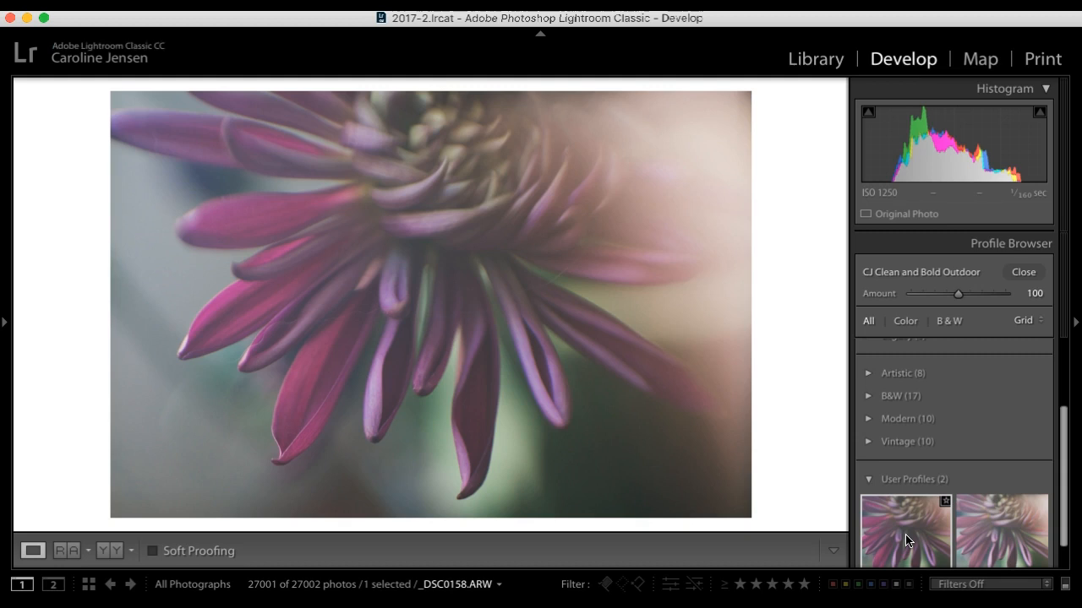
click(883, 478)
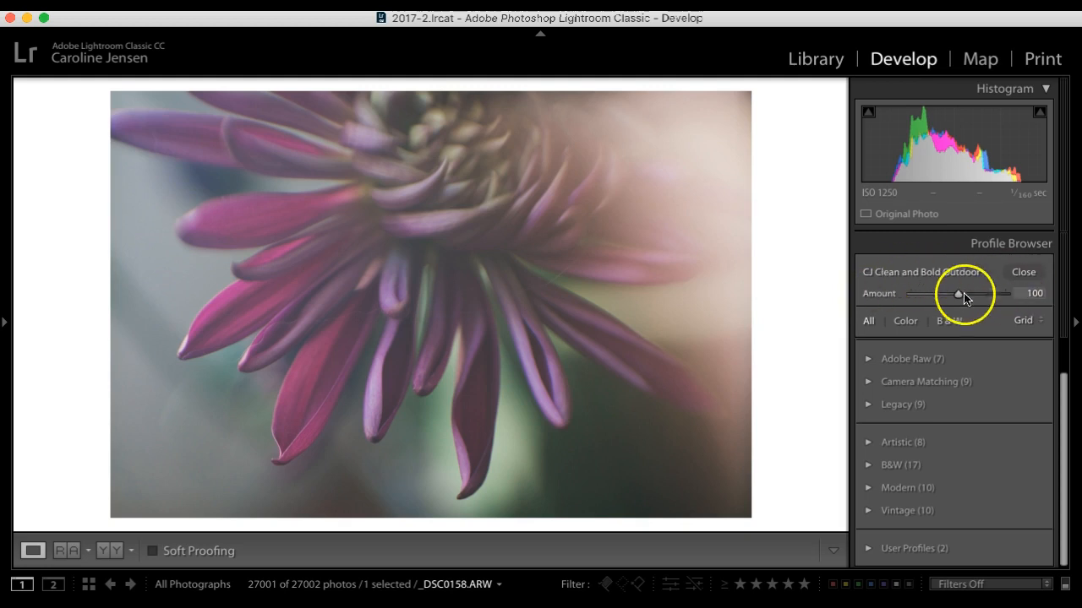
click(1013, 276)
scroll(978, 431, down, 5)
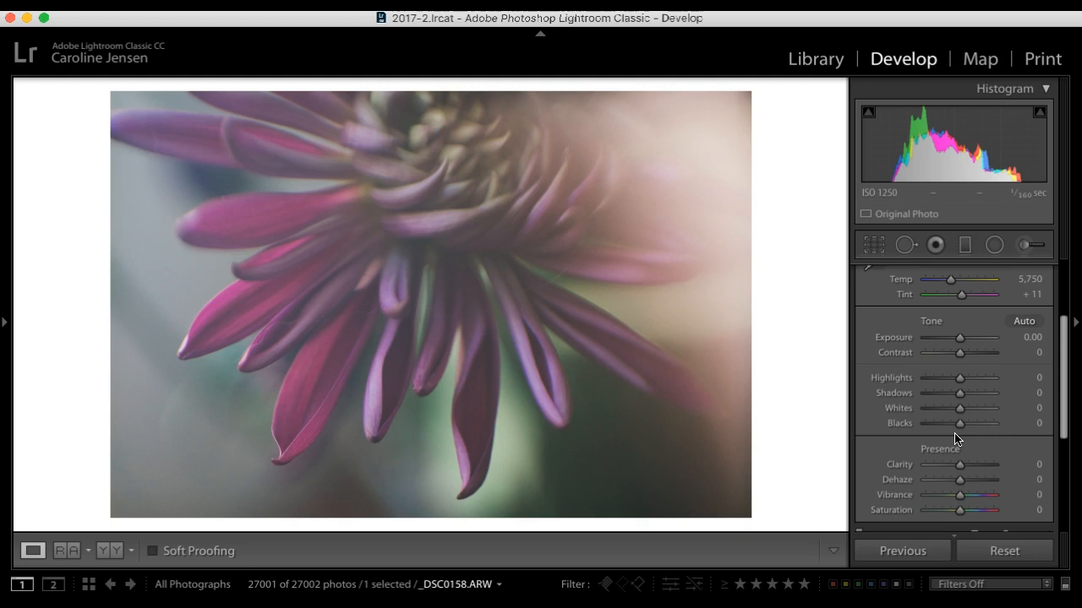
scroll(955, 438, up, 3)
click(924, 327)
click(924, 328)
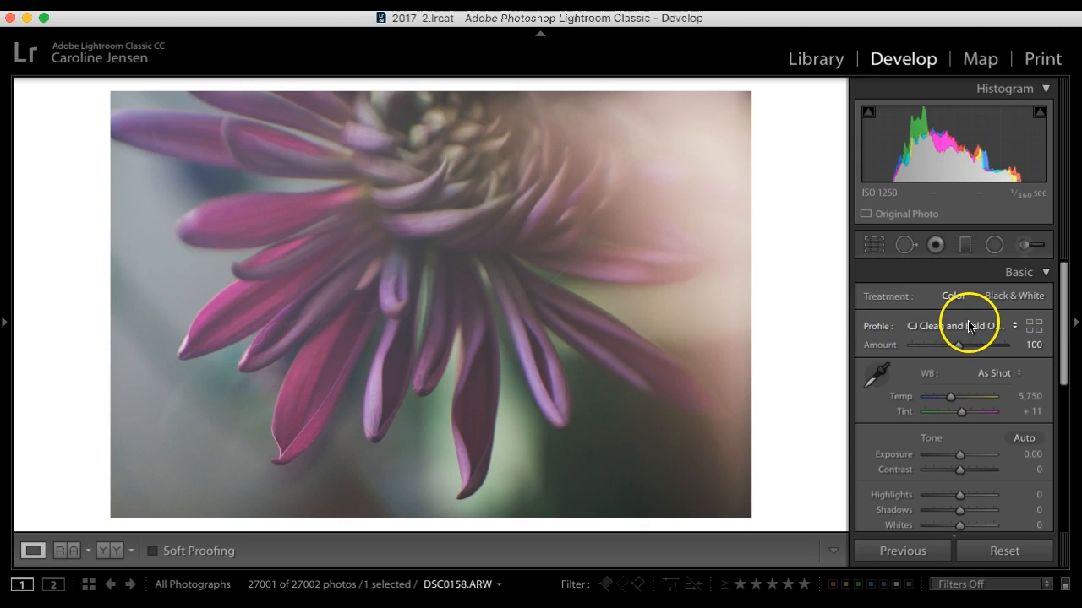
Try the profile's amount at 200 and bring it back down to 95
drag(958, 345, 1021, 354)
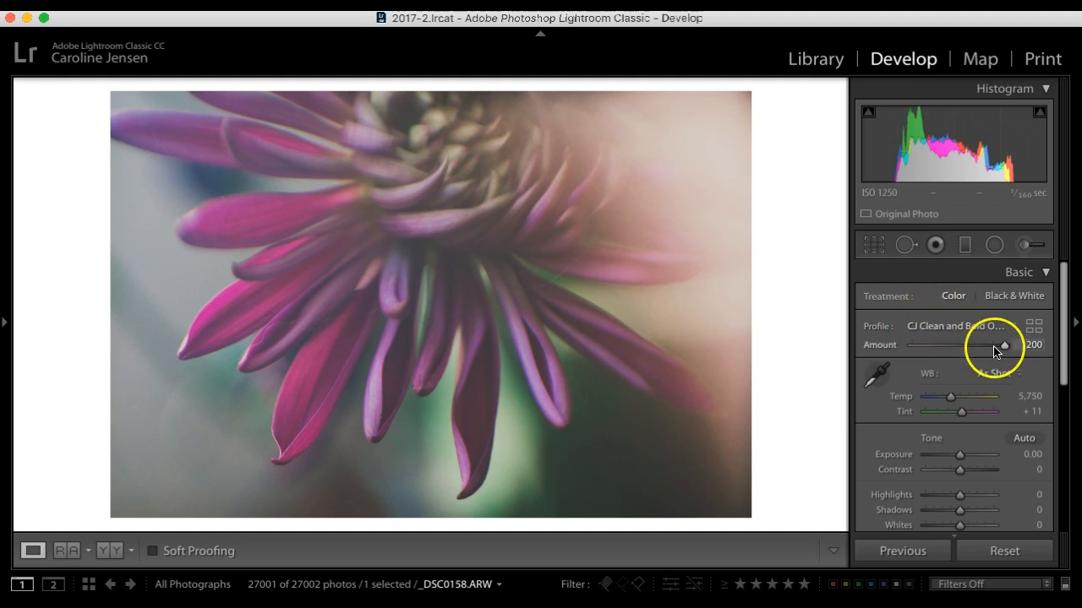
drag(1003, 346, 1030, 355)
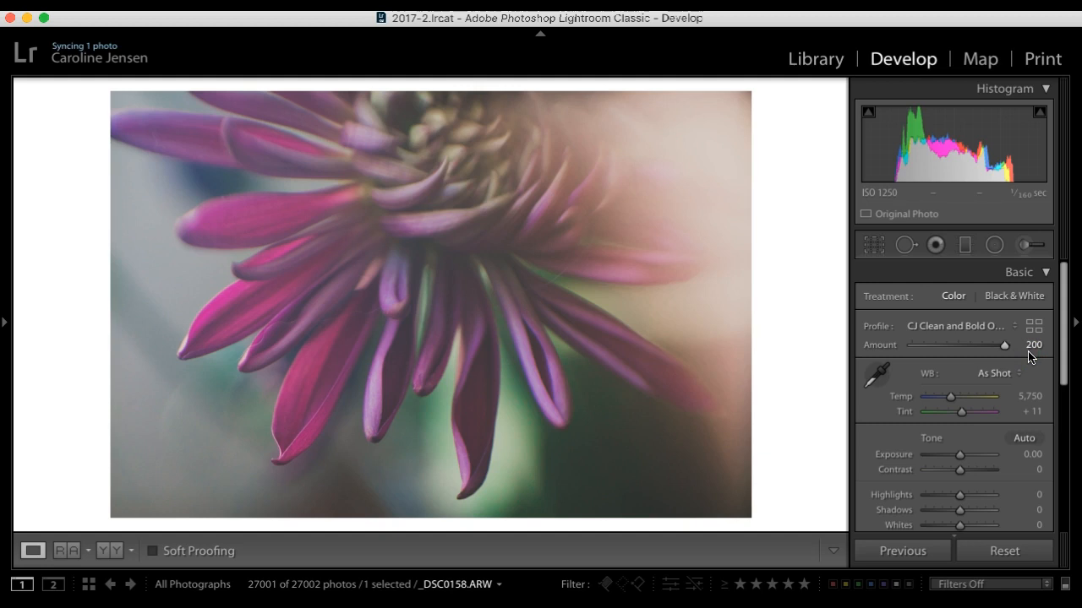
drag(1002, 345, 956, 345)
click(951, 326)
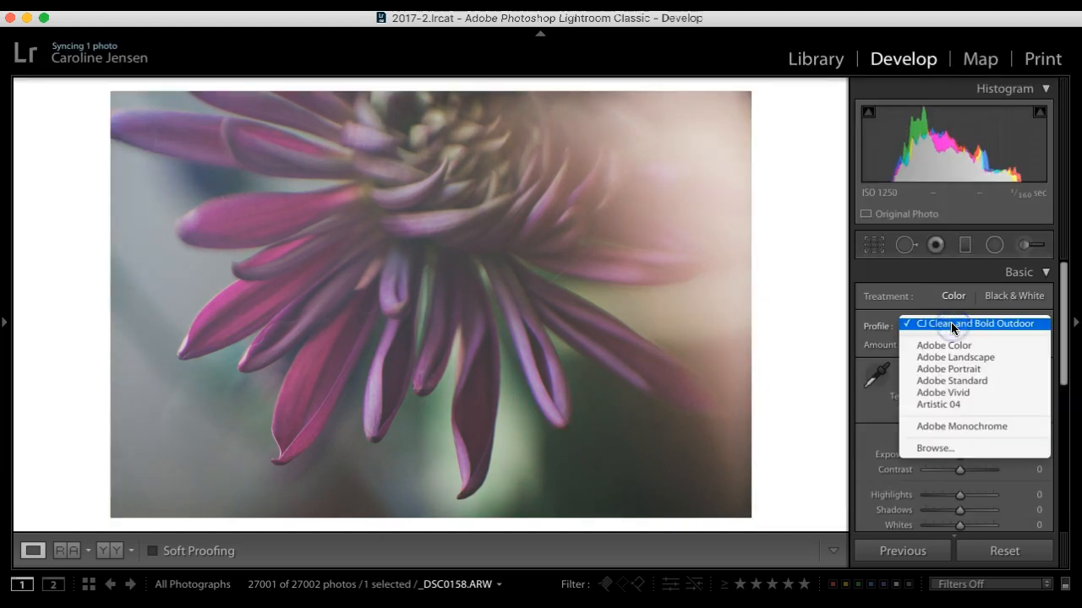
click(868, 330)
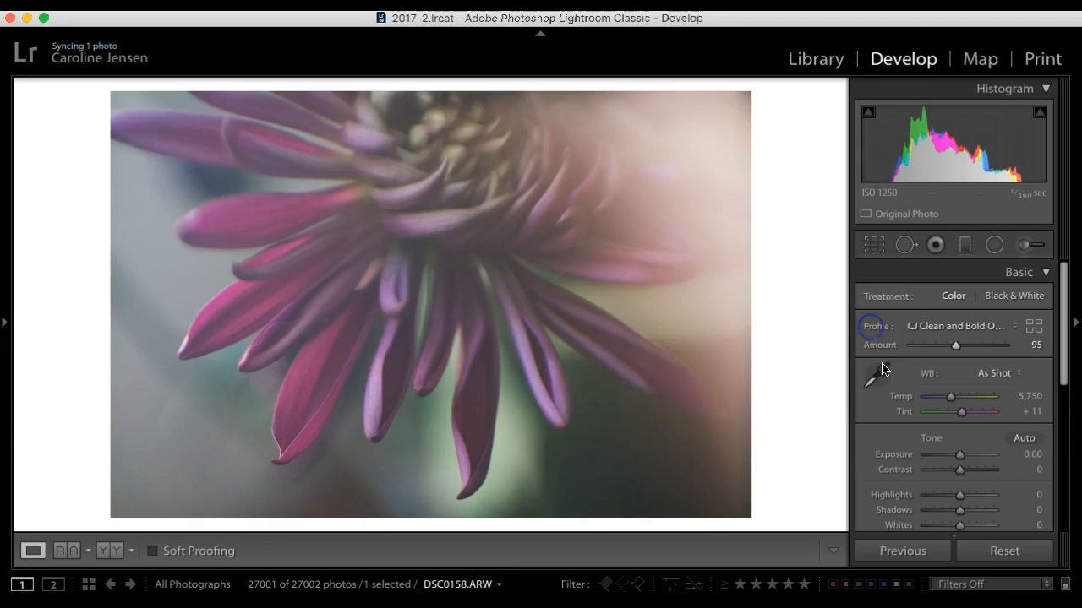
Reset all develop settings and crop the photo slightly in from its upper-right corner to cut off the dark edge
click(991, 551)
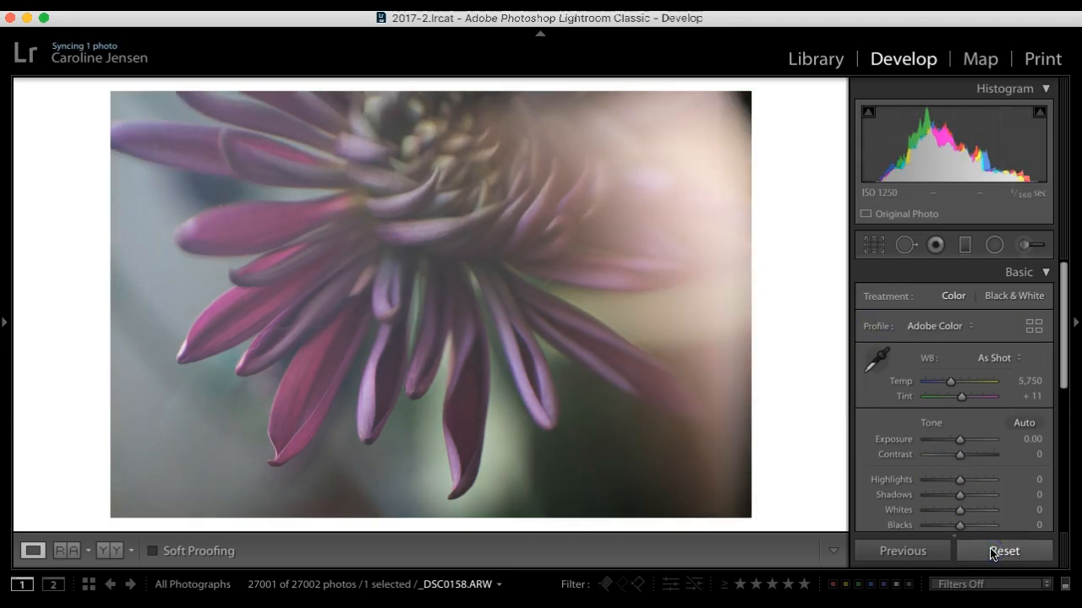
click(874, 245)
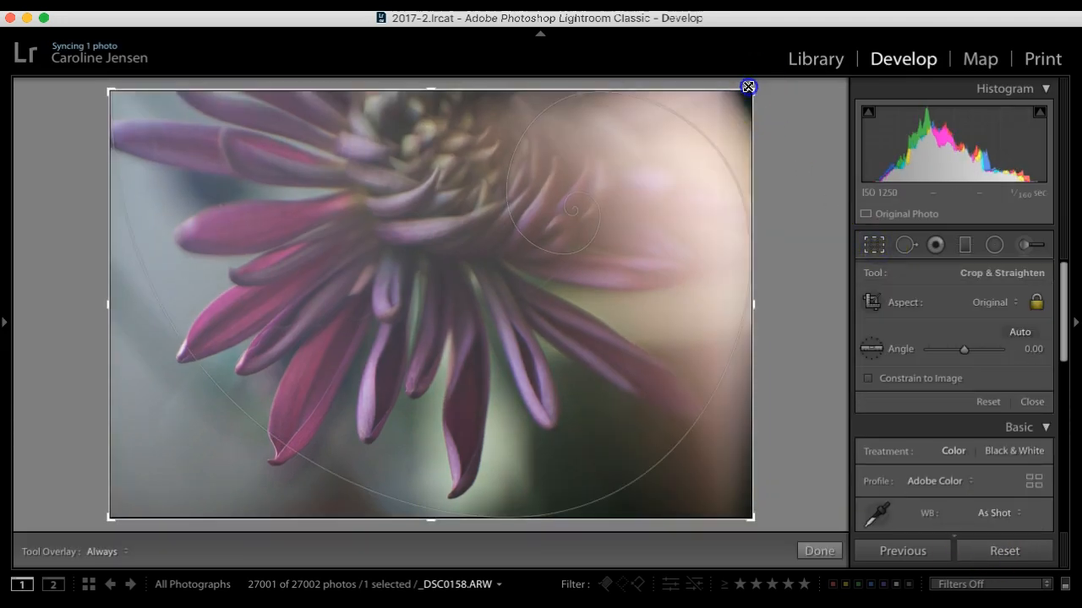
drag(749, 85, 740, 96)
double_click(694, 186)
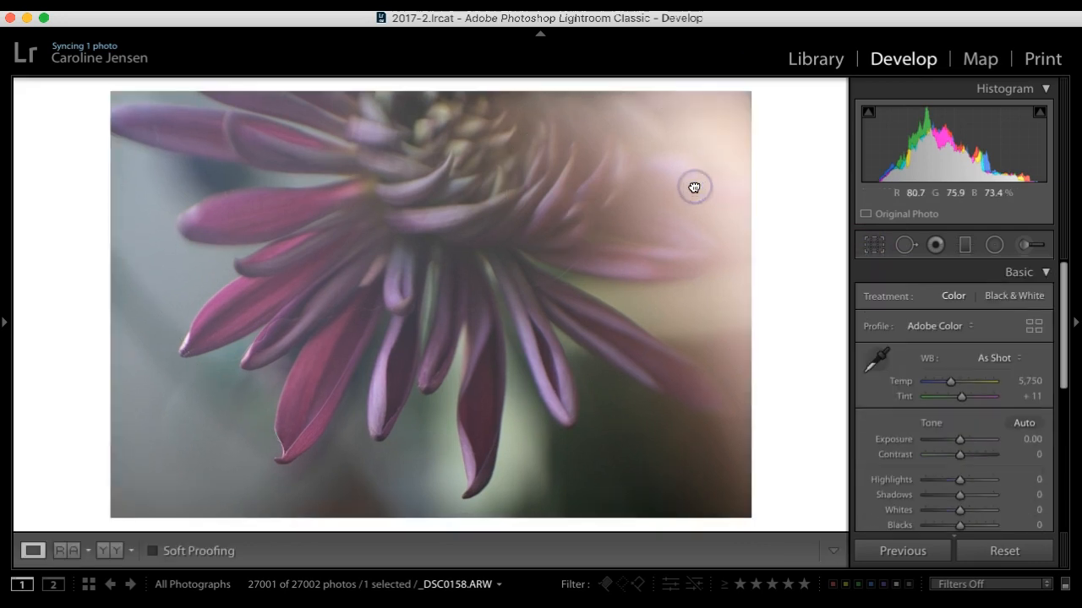
Send the flower photo to Photoshop for editing and open the Camera Raw Filter on it
right_click(405, 245)
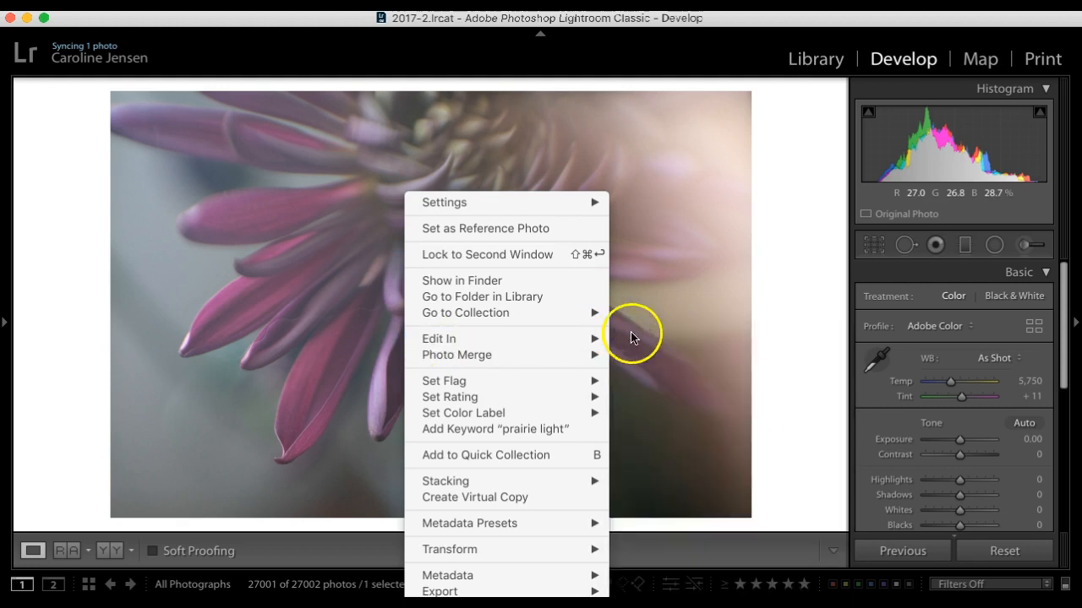
click(632, 339)
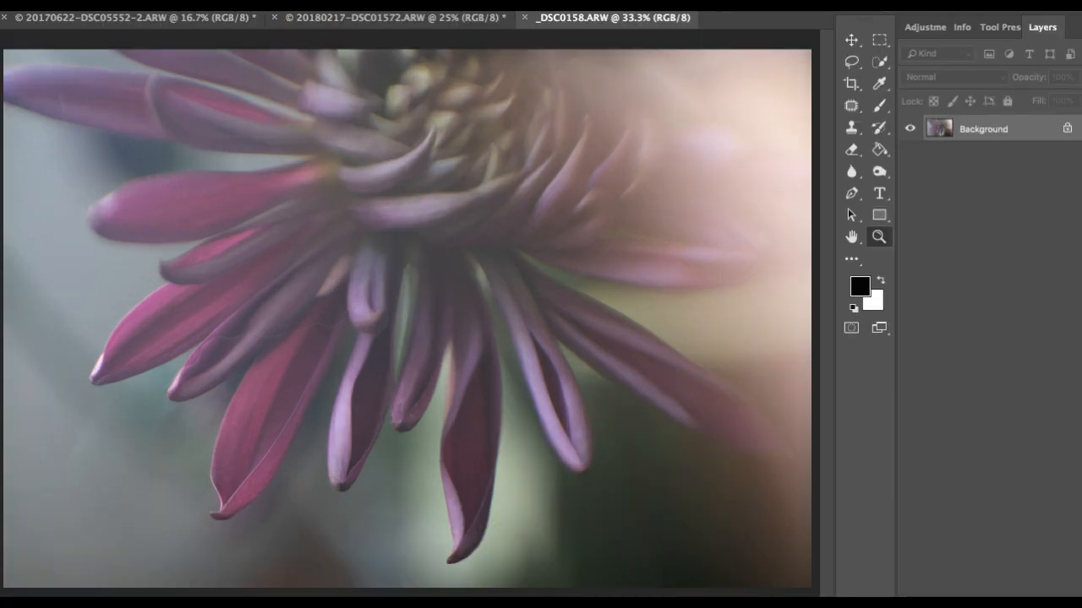
click(335, 2)
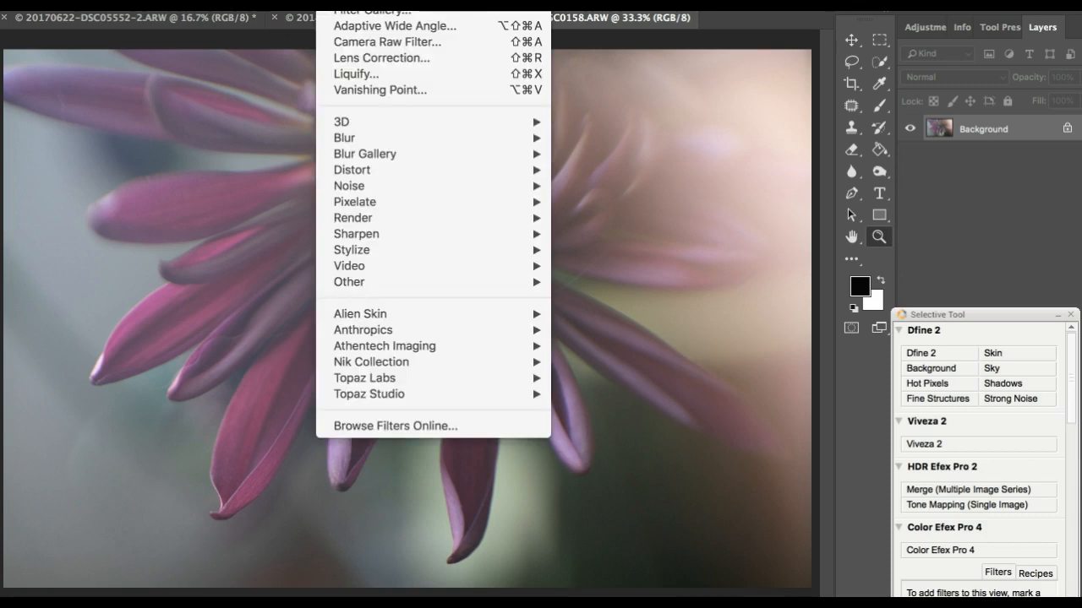
click(356, 42)
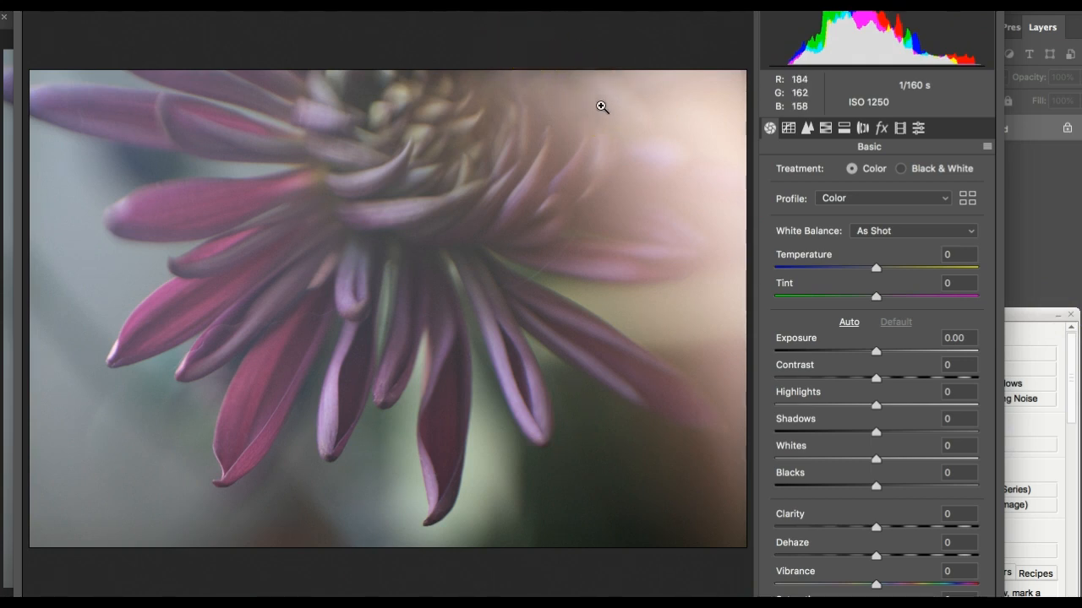
Set Vibrance to +33, Contrast to +24 and Blacks to +14 in the basic adjustments
click(836, 449)
drag(876, 585, 910, 586)
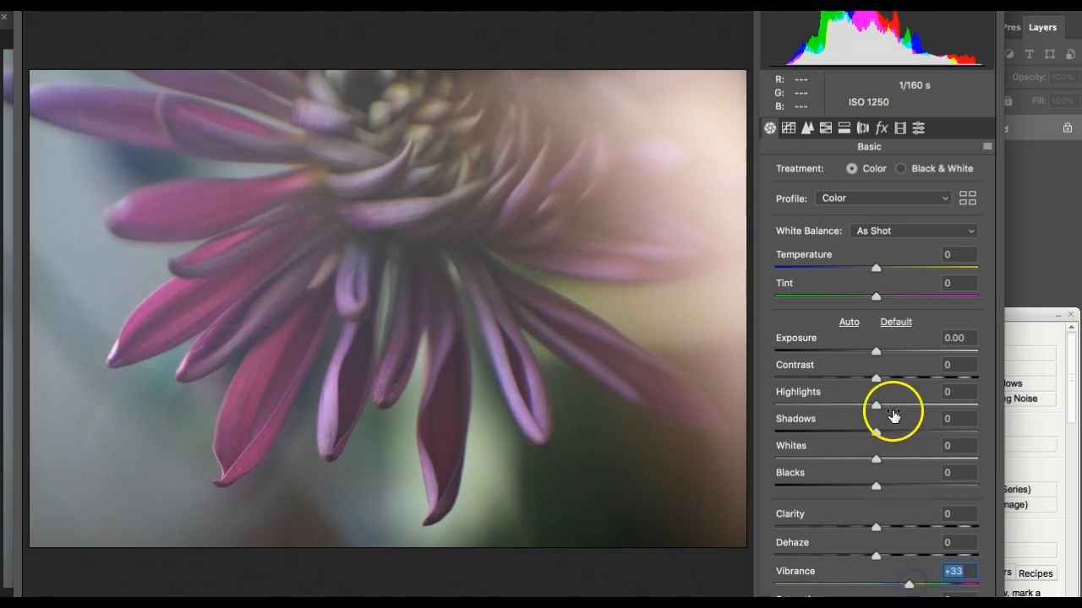
drag(877, 379, 901, 380)
drag(875, 487, 888, 488)
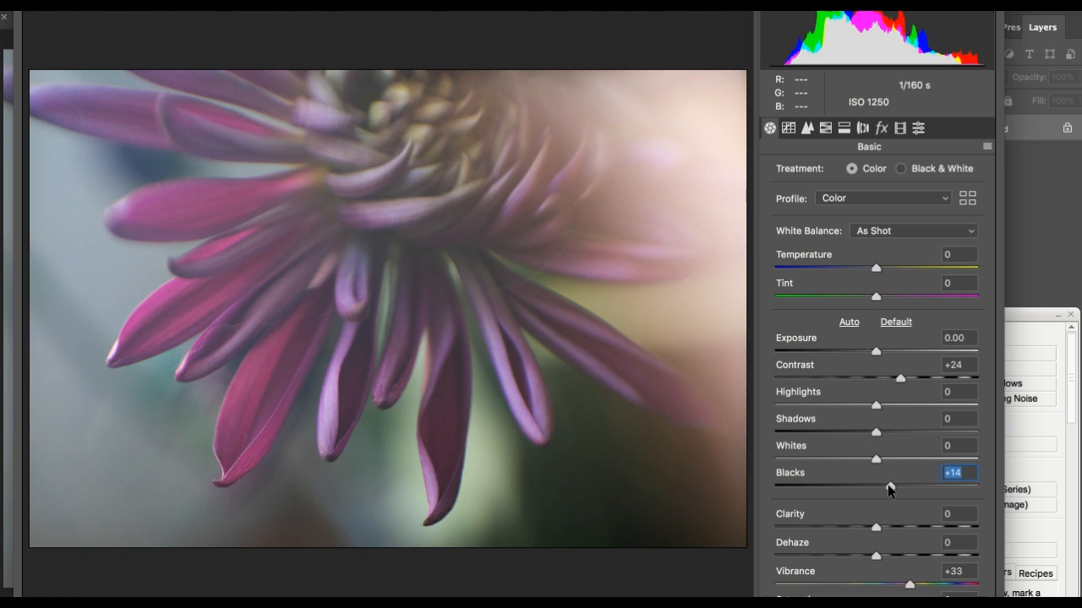
Add a midpoint to the RGB point tone curve and settle it at input 124, output 127
click(787, 128)
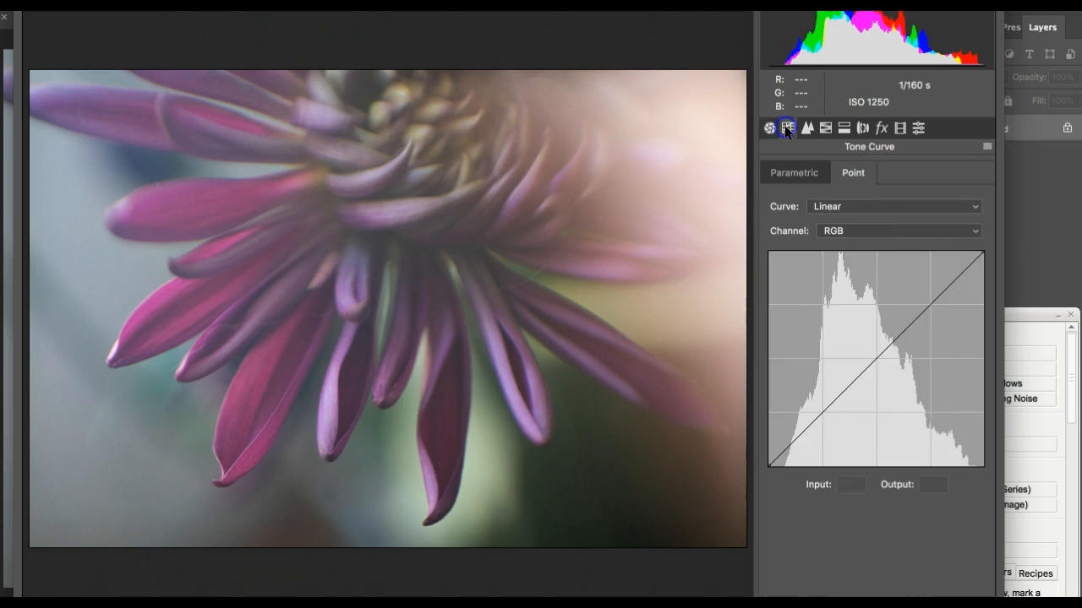
drag(872, 351, 864, 355)
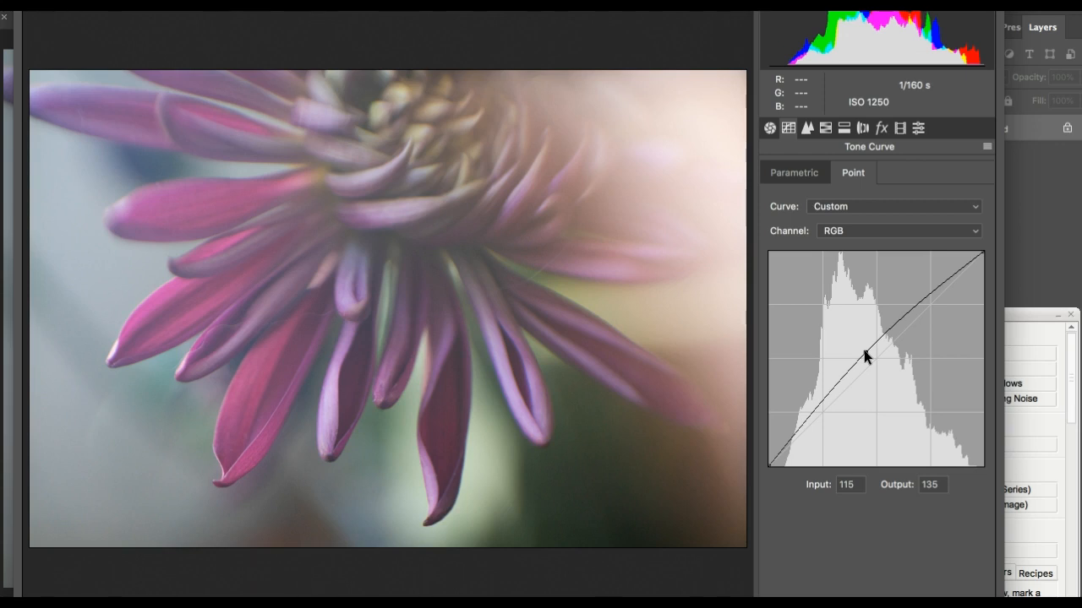
click(863, 353)
drag(867, 353, 872, 361)
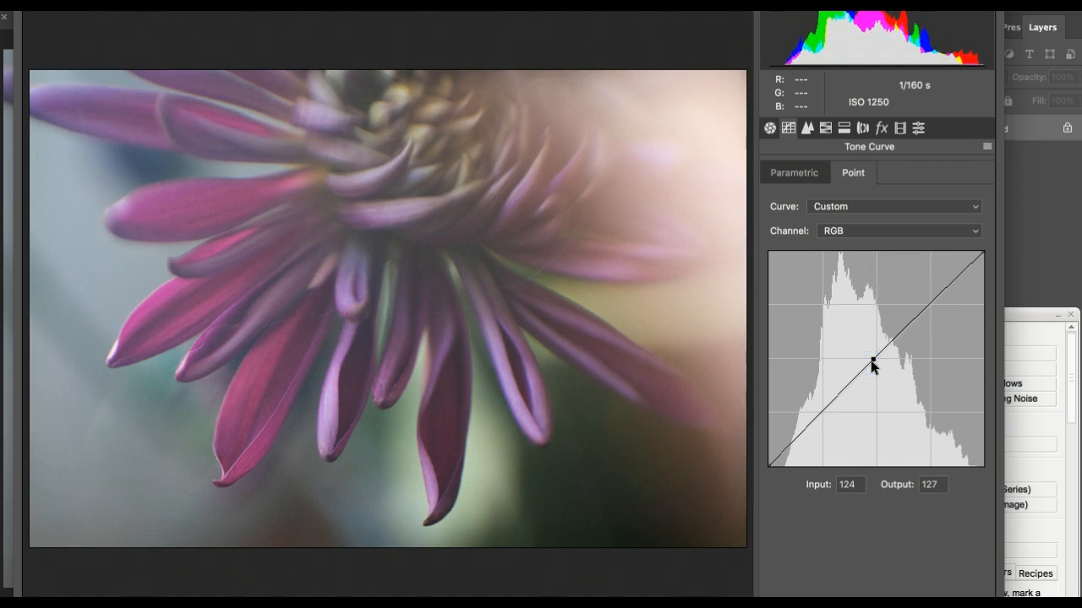
Shape a faded S-curve: lift the black point, lower the shadows, raise the highlights to input 180, output 190, and drop the white point to 240
click(770, 464)
drag(770, 464, 770, 455)
click(823, 410)
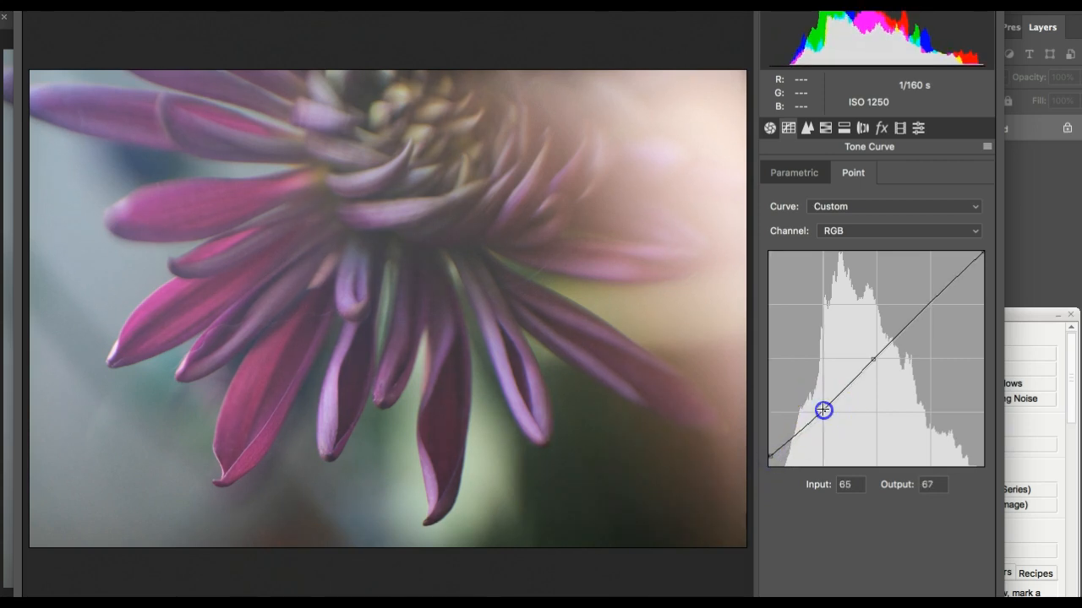
drag(823, 410, 824, 416)
click(924, 310)
drag(922, 311, 919, 303)
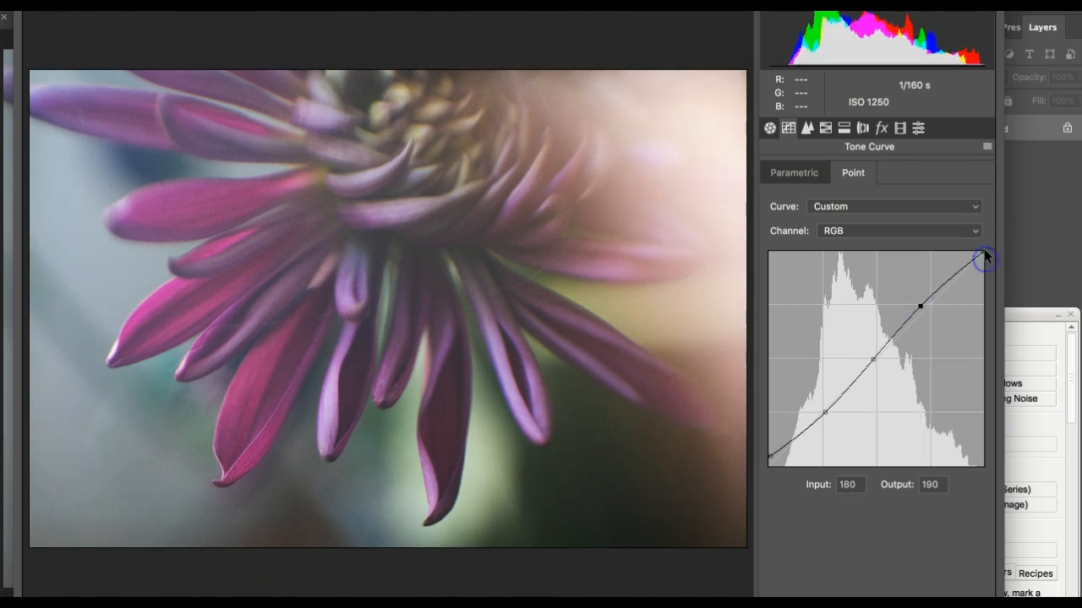
drag(983, 255, 984, 261)
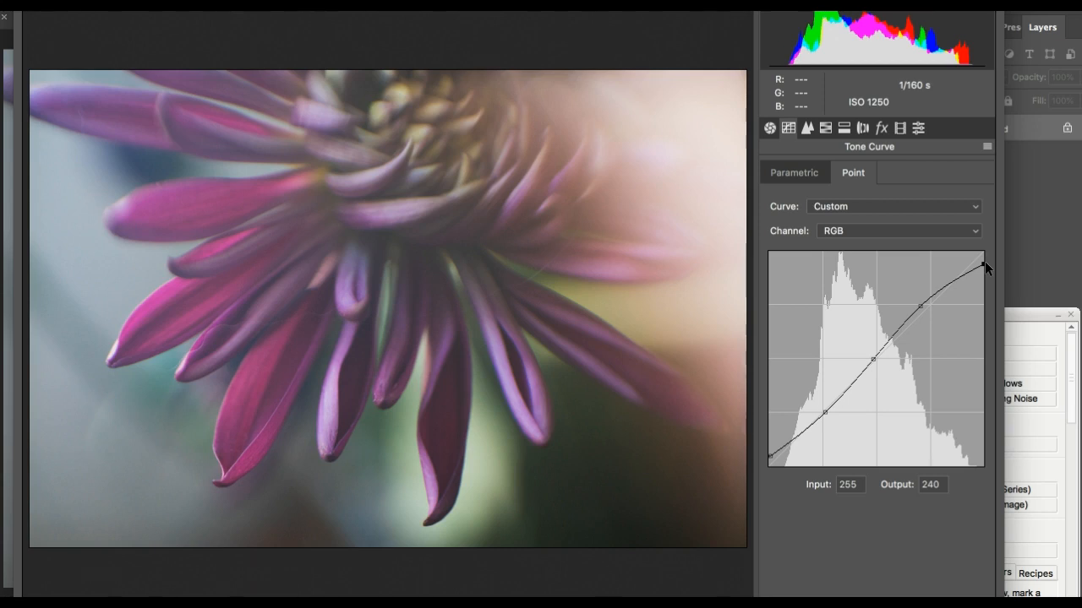
Set Highlights to -20, Shadows to +18 and Contrast to +46 in the basic adjustments
click(767, 127)
drag(876, 416, 917, 373)
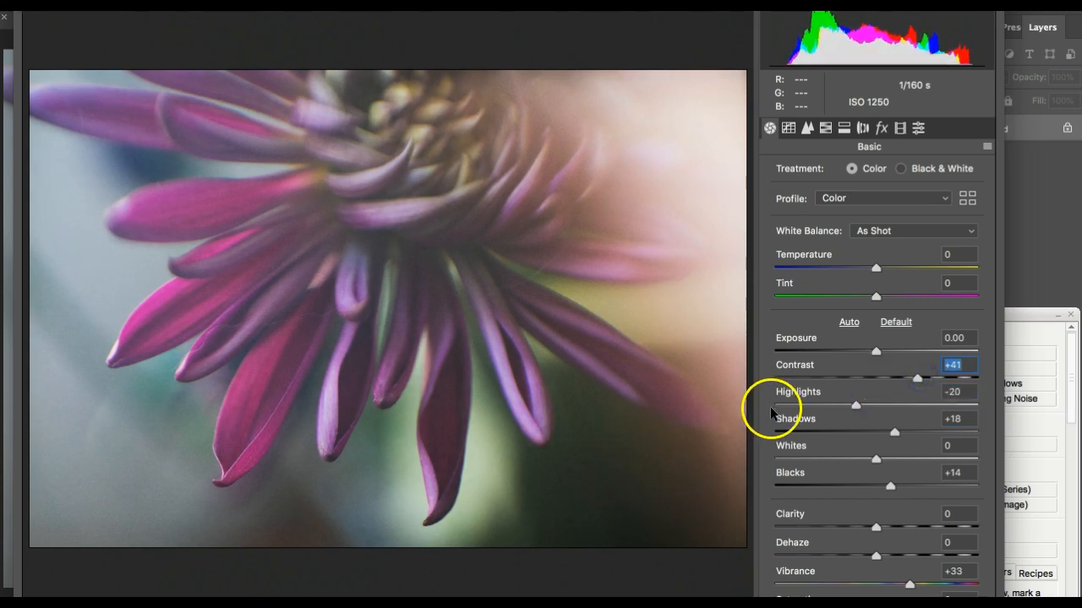
drag(917, 377, 925, 380)
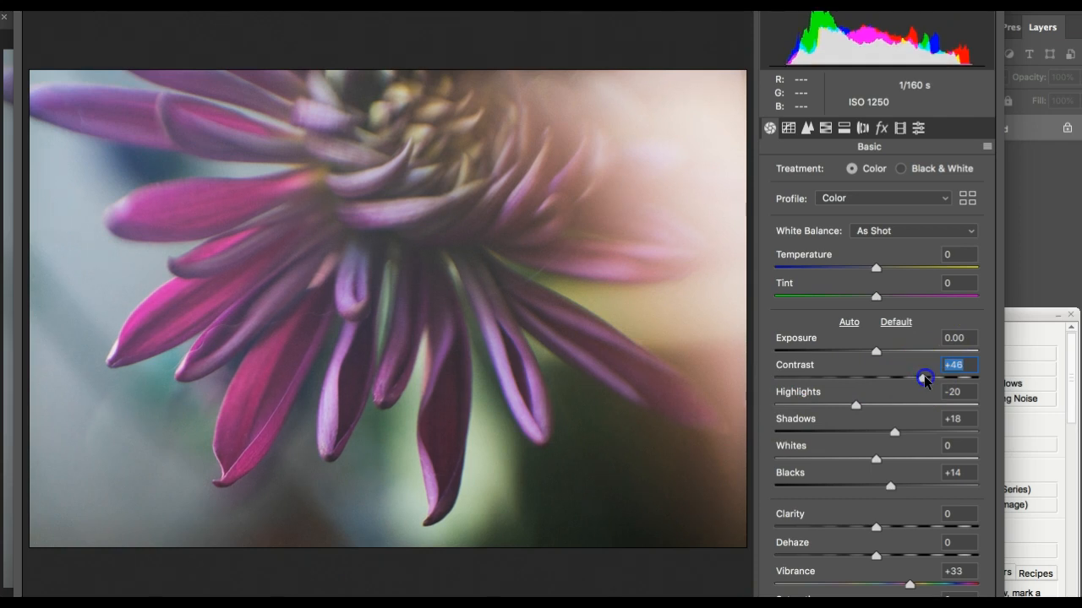
Raise the luminance of the oranges to +22 in the HSL adjustments
click(821, 127)
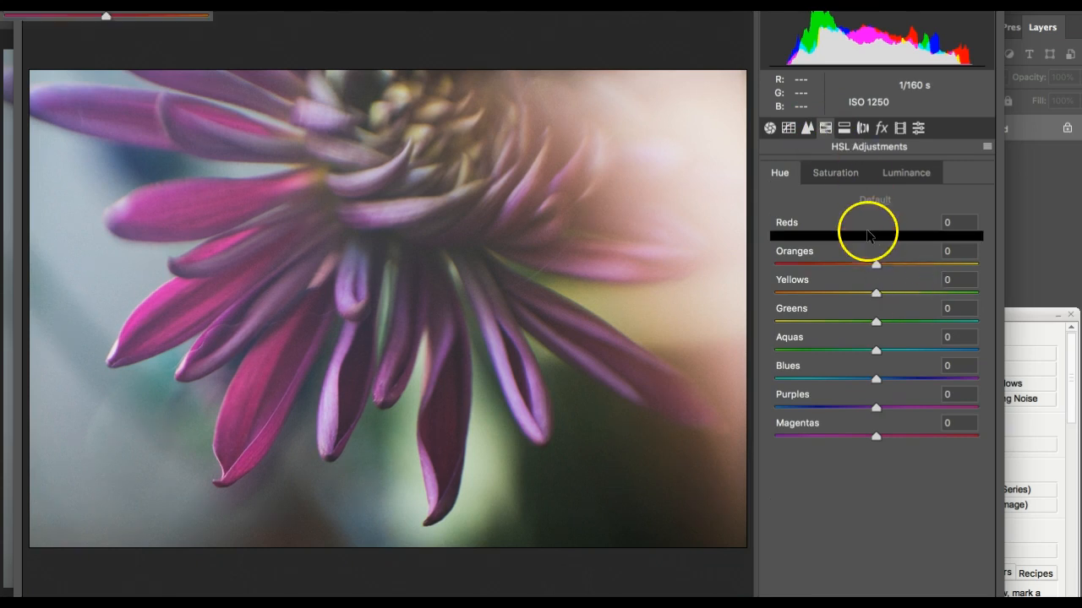
click(824, 170)
drag(877, 239, 900, 264)
click(906, 174)
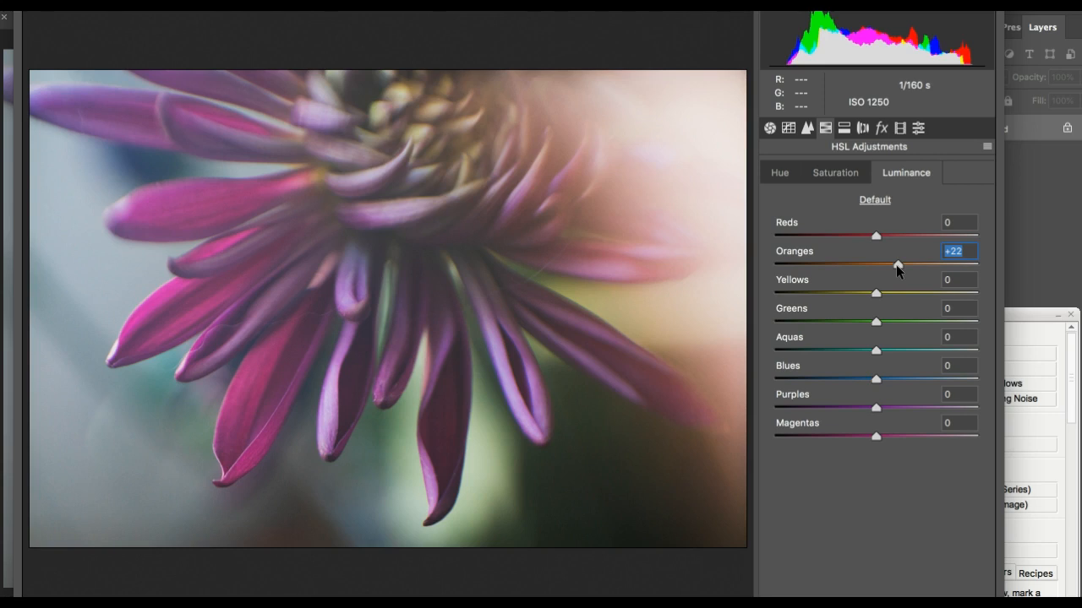
Set HSL hues to Reds +17, Yellows -18, Greens +47, and saturations to Reds +23, Oranges +5, Greens -13, Purples +8, Magentas +1
click(778, 173)
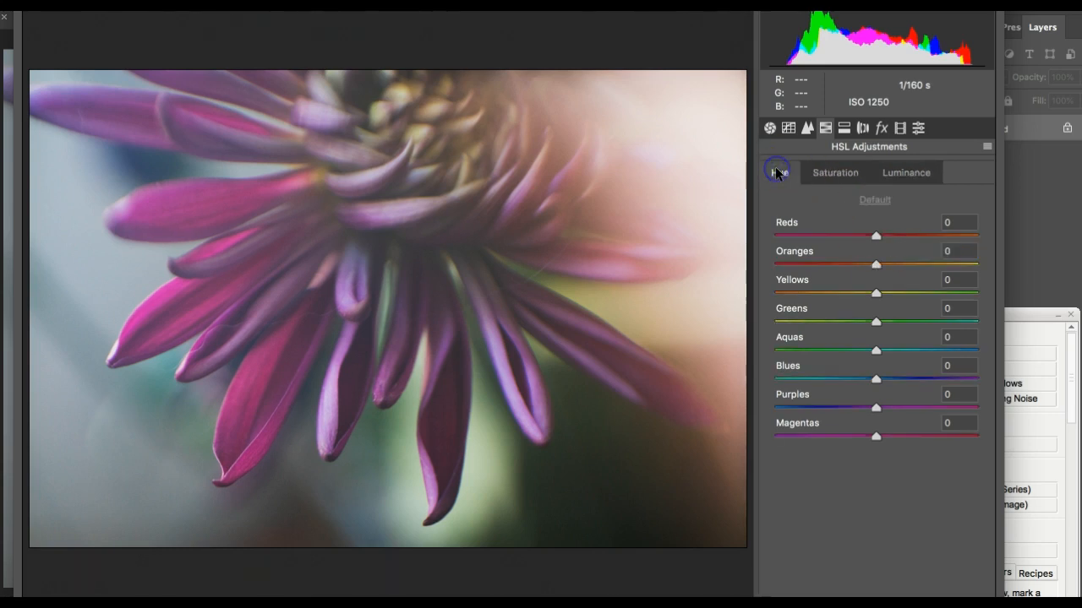
mouse_move(875, 321)
mouse_down()
mouse_move(932, 323)
mouse_move(854, 292)
mouse_move(923, 322)
mouse_move(864, 320)
mouse_move(923, 326)
mouse_move(840, 331)
mouse_move(876, 331)
mouse_up()
click(835, 172)
click(899, 173)
click(777, 174)
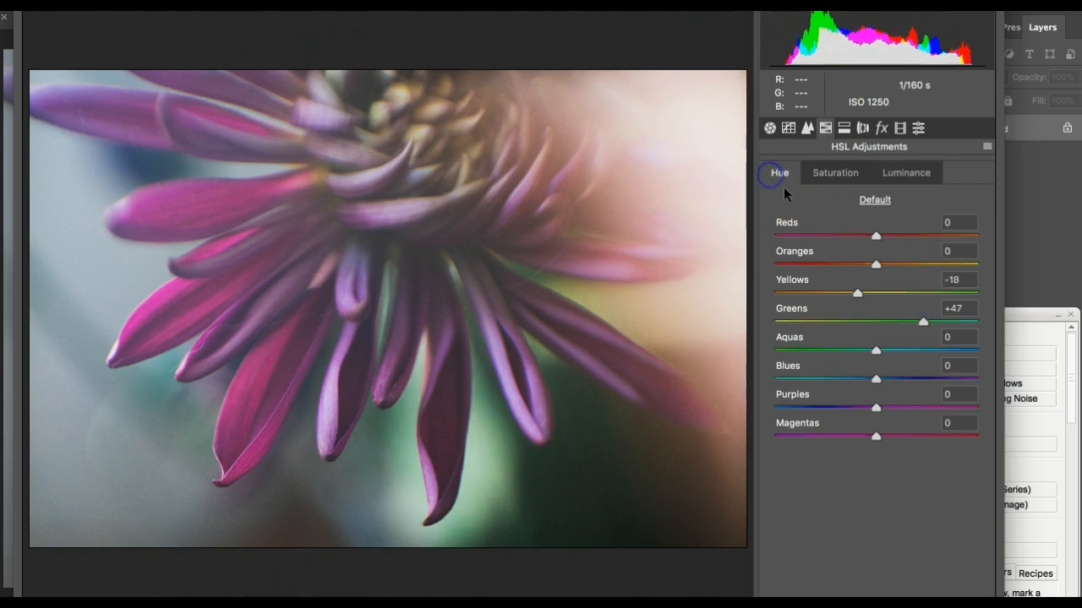
mouse_move(875, 234)
mouse_down()
mouse_move(918, 233)
mouse_move(894, 234)
mouse_up()
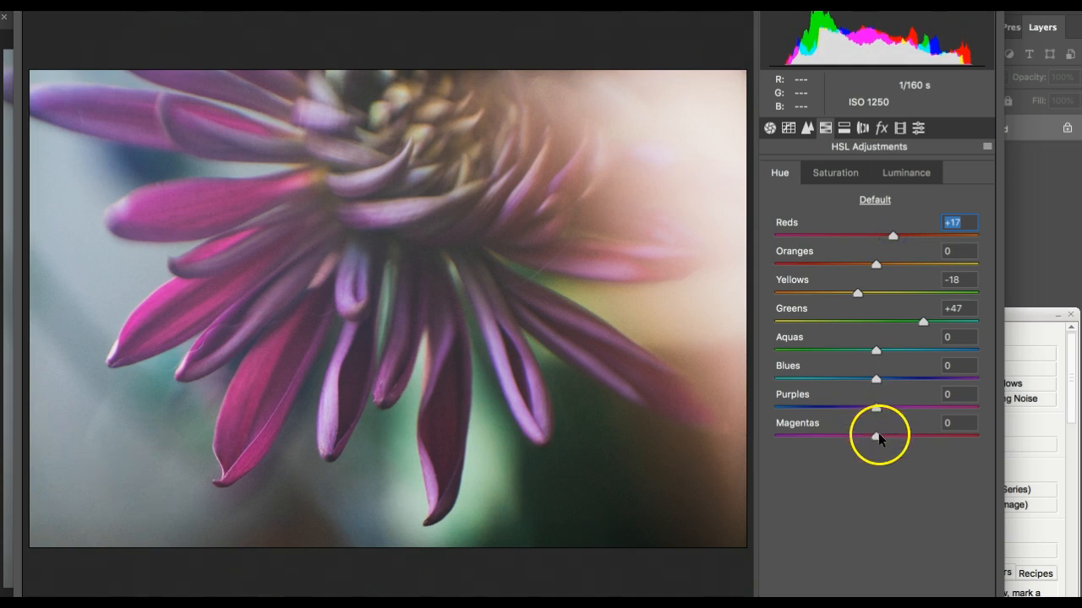
click(876, 434)
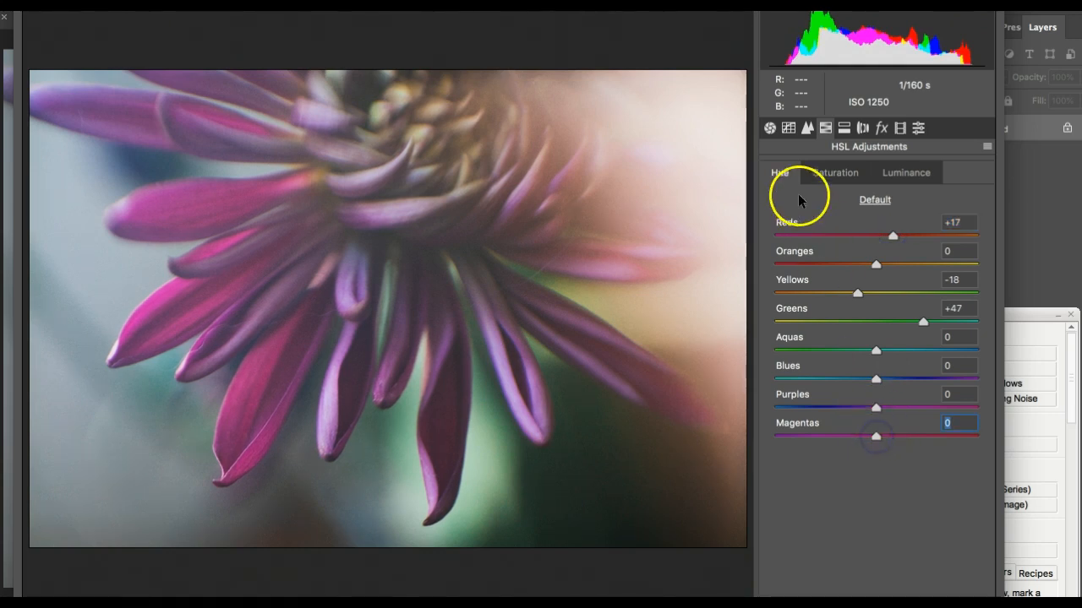
click(817, 173)
mouse_move(881, 437)
mouse_down()
mouse_move(922, 435)
mouse_move(893, 437)
mouse_move(876, 406)
mouse_move(901, 404)
mouse_move(884, 403)
mouse_move(875, 436)
mouse_up()
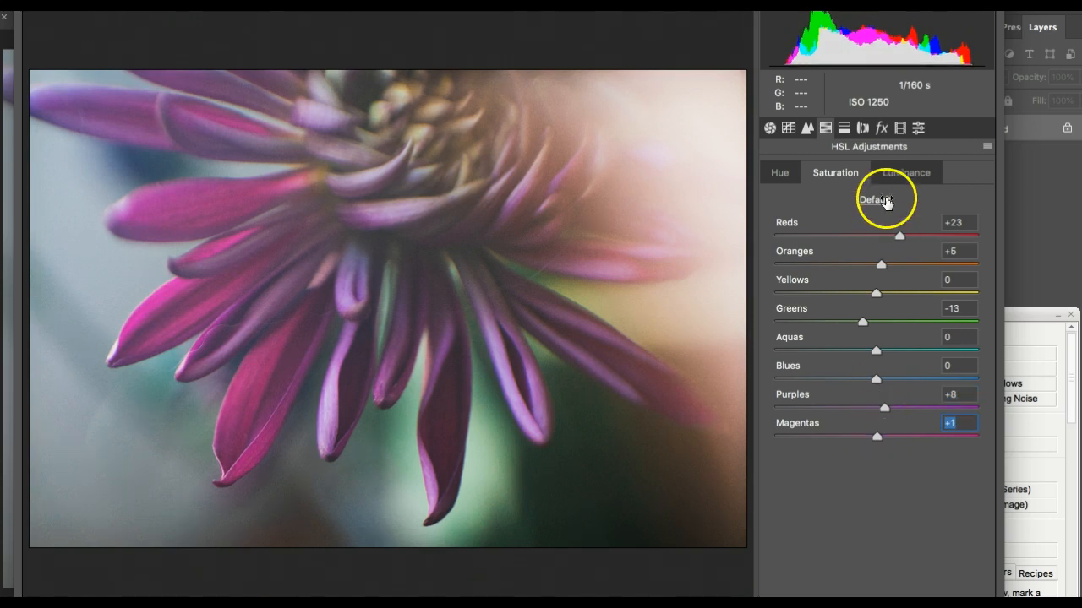
Raise Contrast to +54 and Vibrance to +48 in the basic adjustments
click(768, 129)
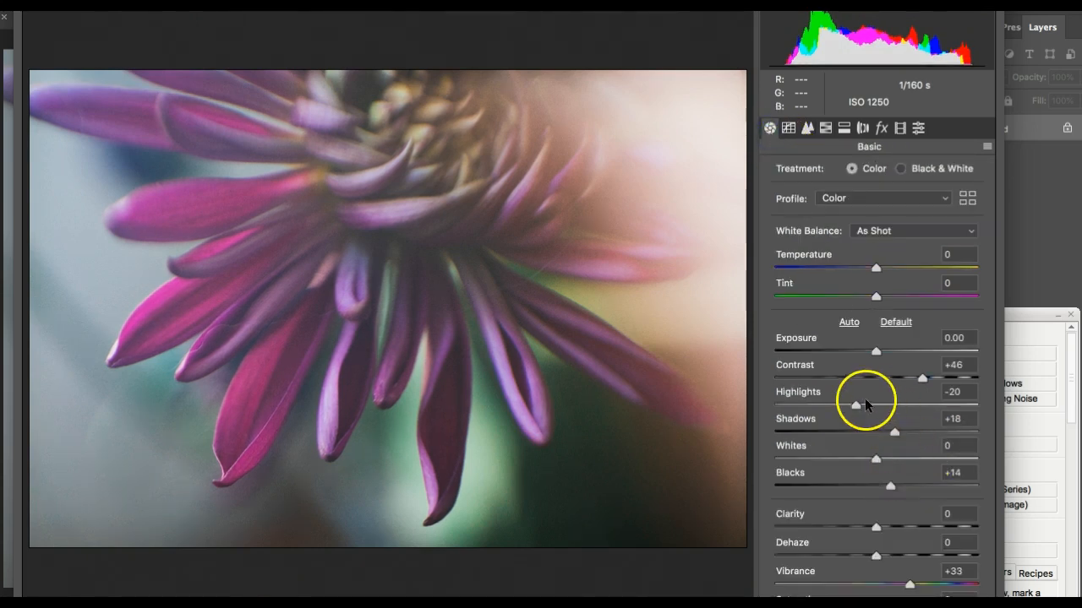
drag(918, 374, 930, 382)
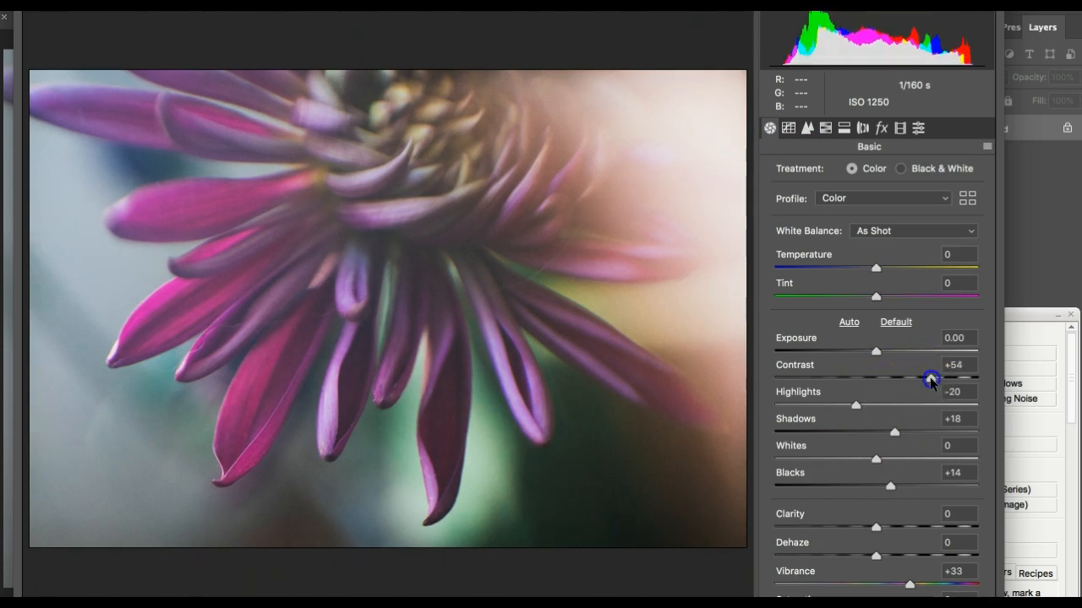
drag(911, 583, 925, 585)
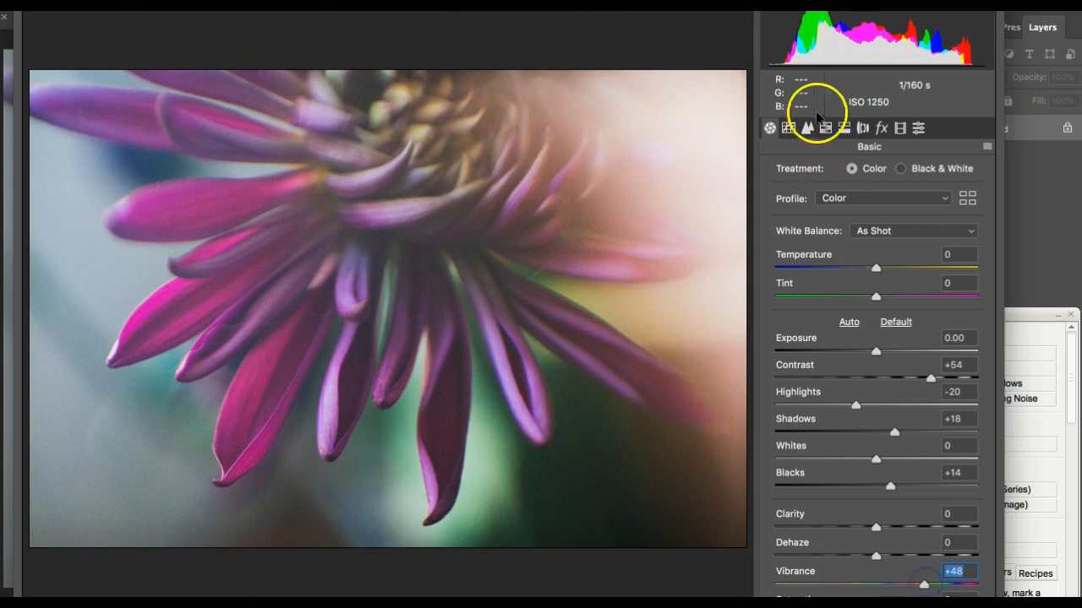
Set the RGB point curve's black point to output 17 and raise the basic Contrast to +67
click(788, 127)
drag(769, 457, 766, 448)
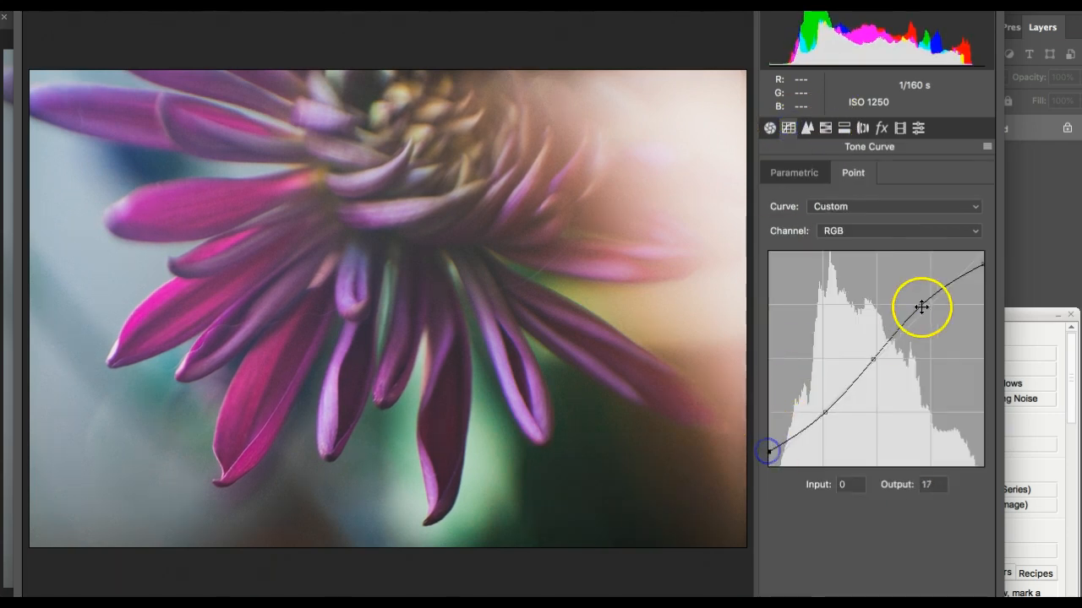
click(770, 127)
drag(928, 380, 938, 376)
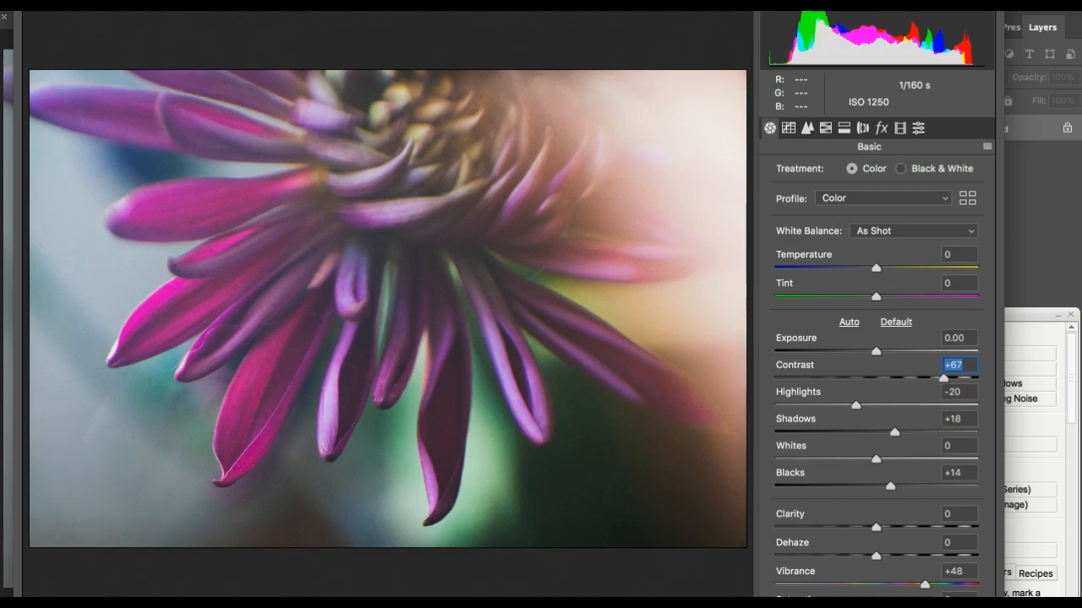
Save the look as a profile named "CJ Punchy Purple" in User Profiles with Basic, Point Curve and HSL Adjustments included, and close the Camera Raw Filter
click(919, 127)
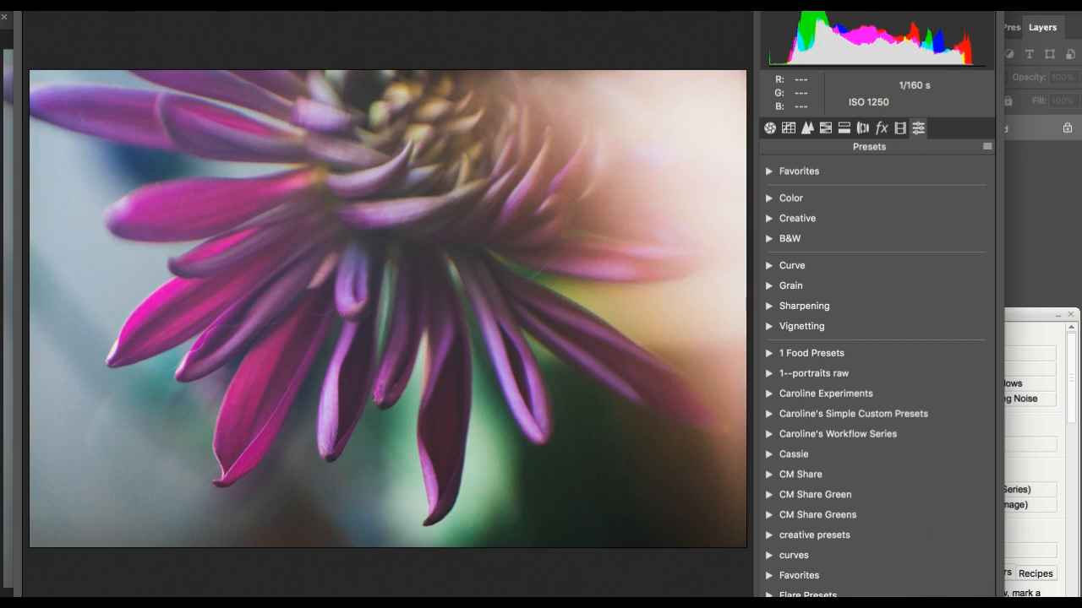
drag(845, 5, 811, 47)
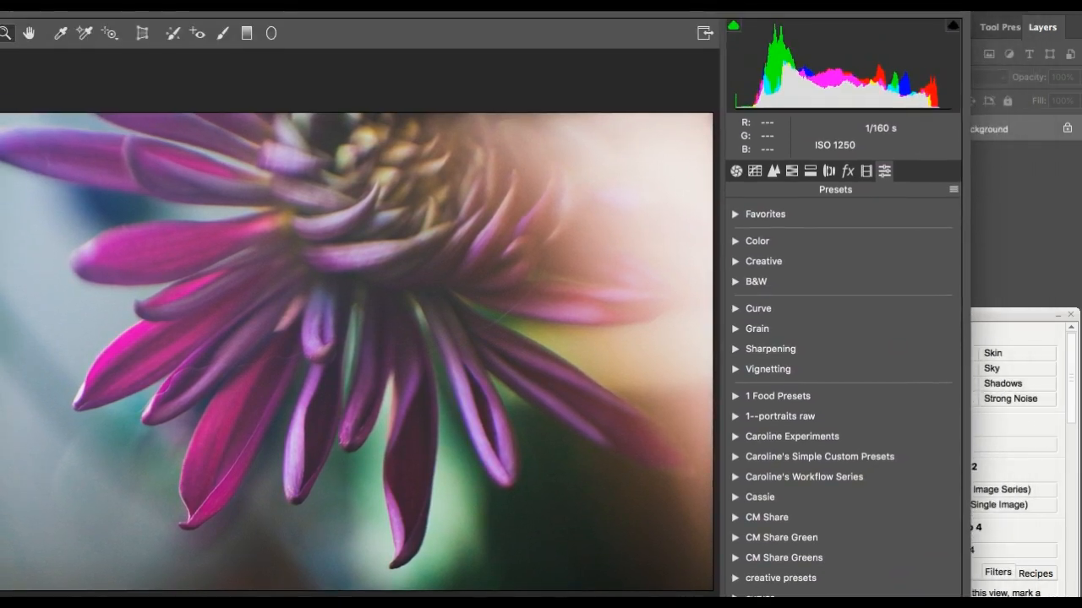
drag(970, 0, 943, 0)
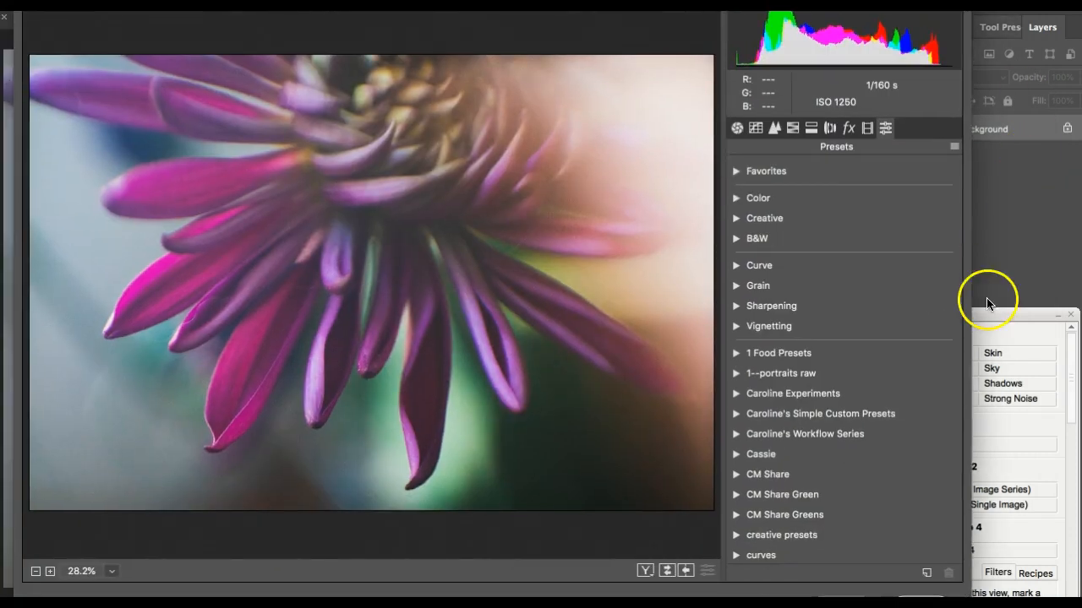
click(926, 574)
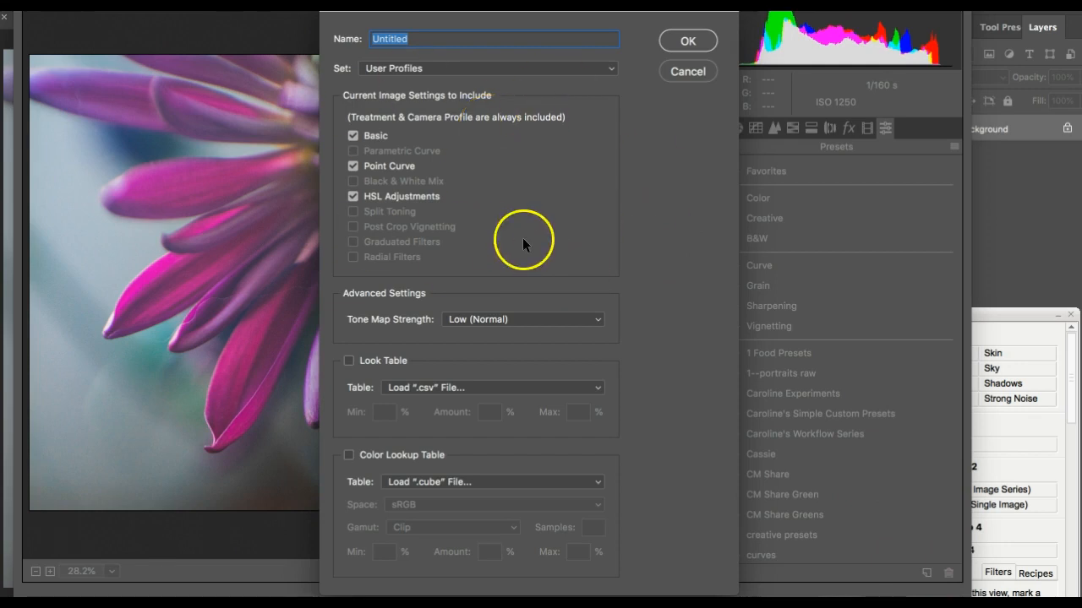
drag(552, 6, 545, 25)
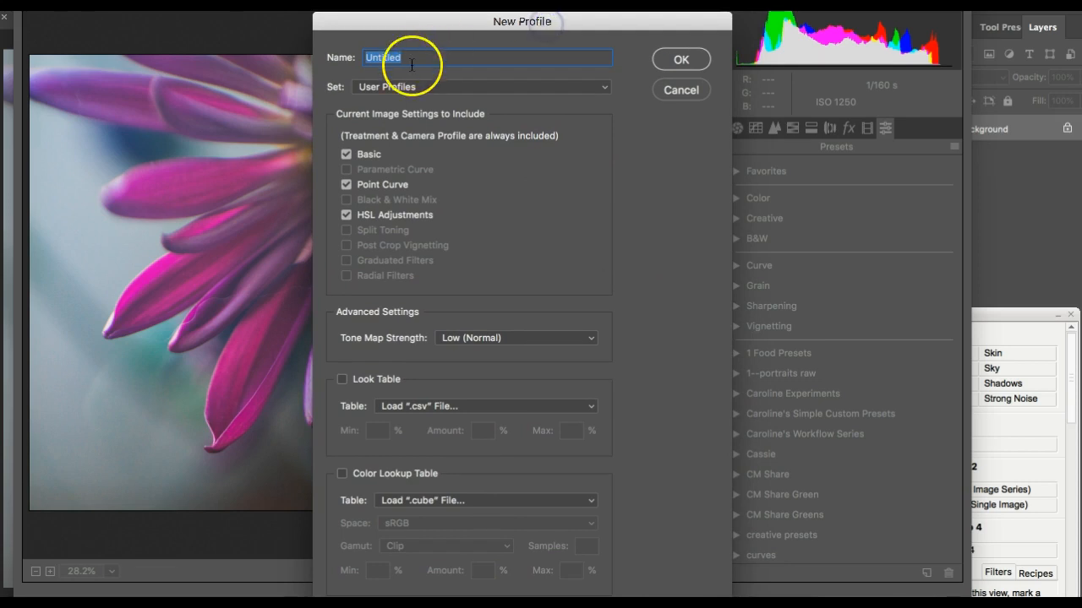
text(C.)
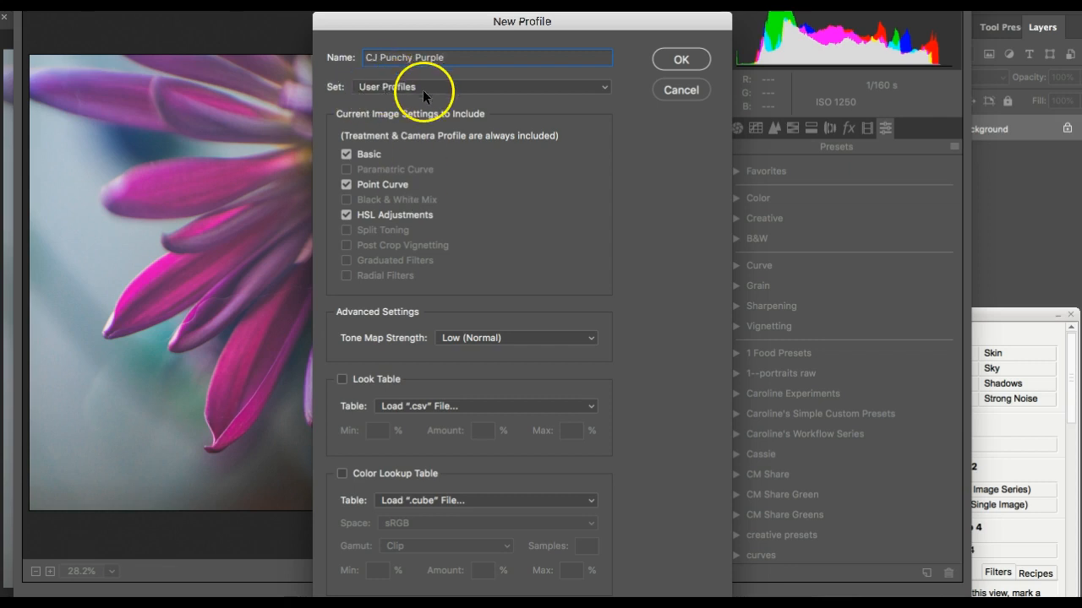
click(687, 59)
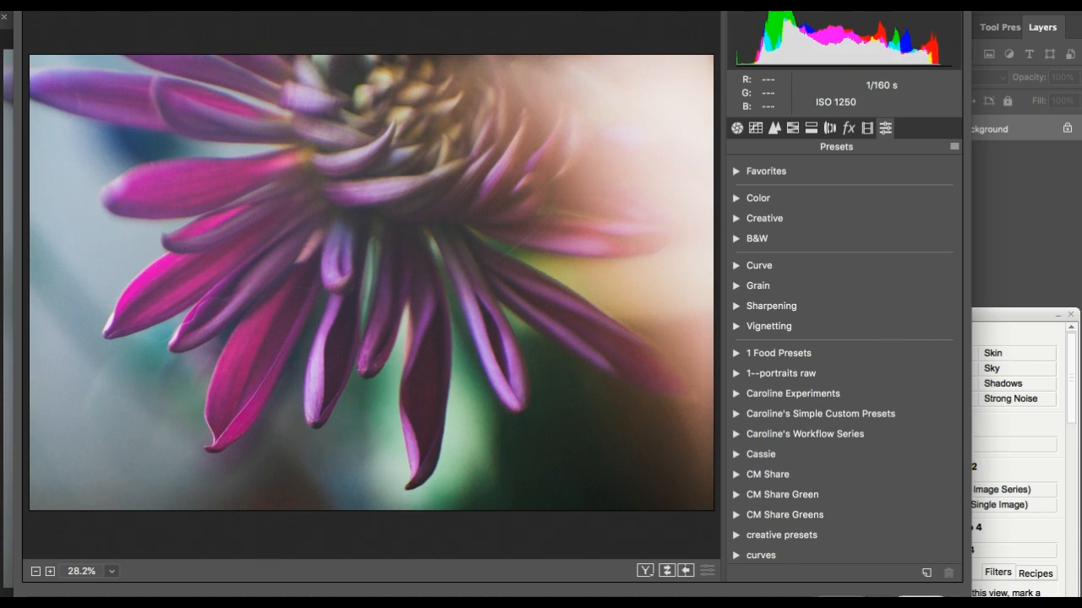
click(921, 601)
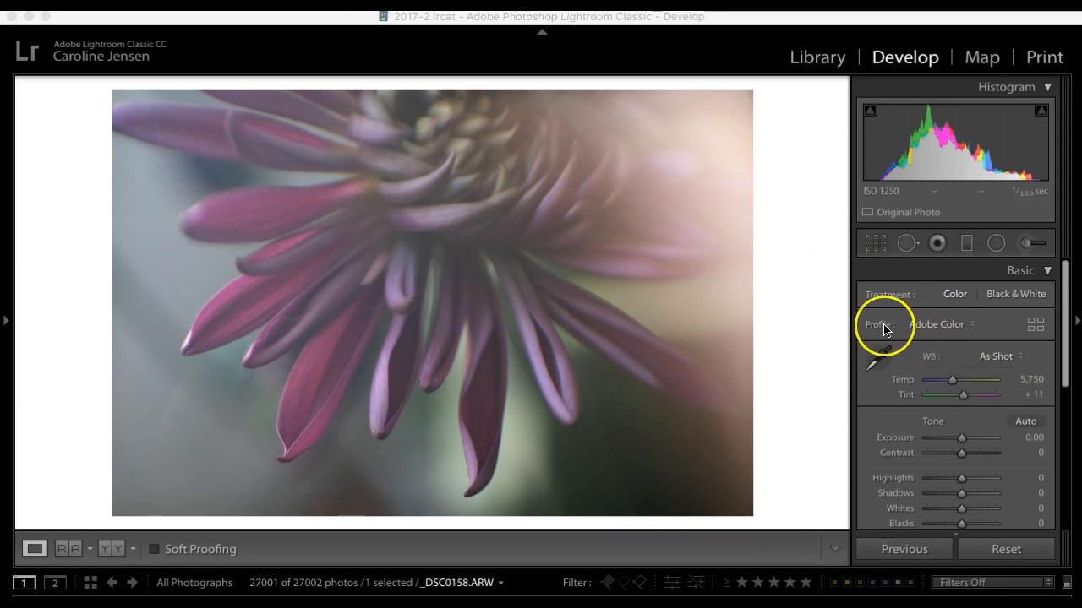
In Lightroom Classic, browse the user profiles and apply "CJ Punchy Purple" to the flower photo
click(946, 329)
click(937, 425)
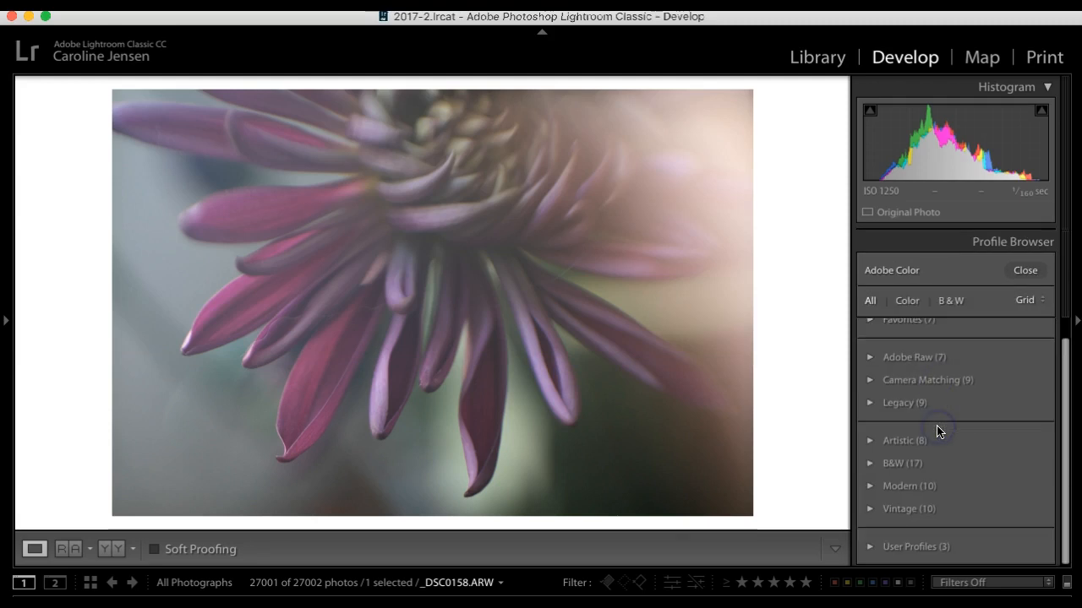
click(869, 545)
scroll(868, 544, down, 2)
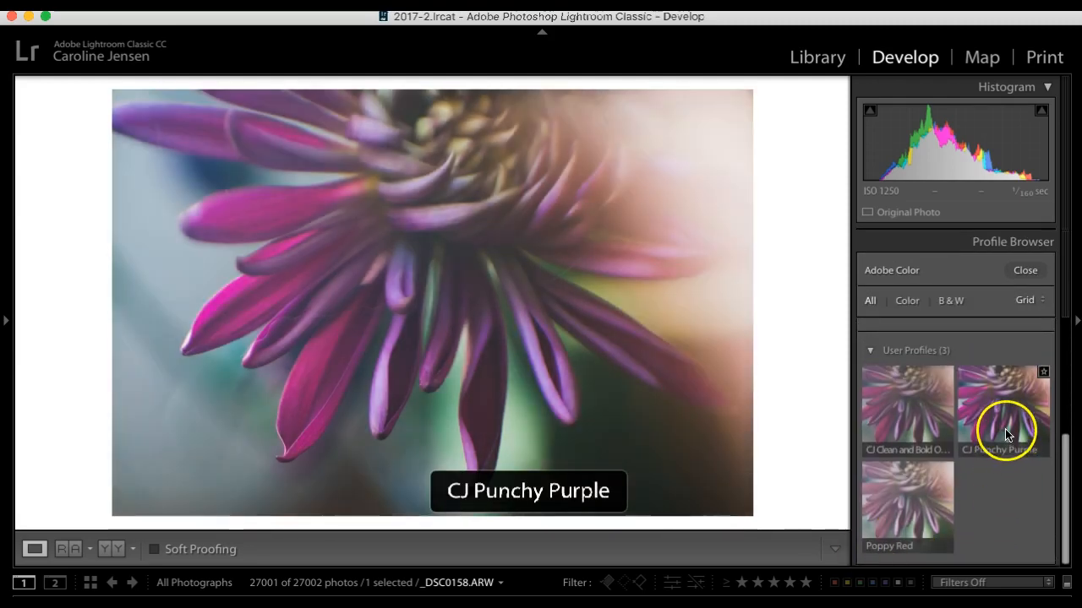
click(1006, 425)
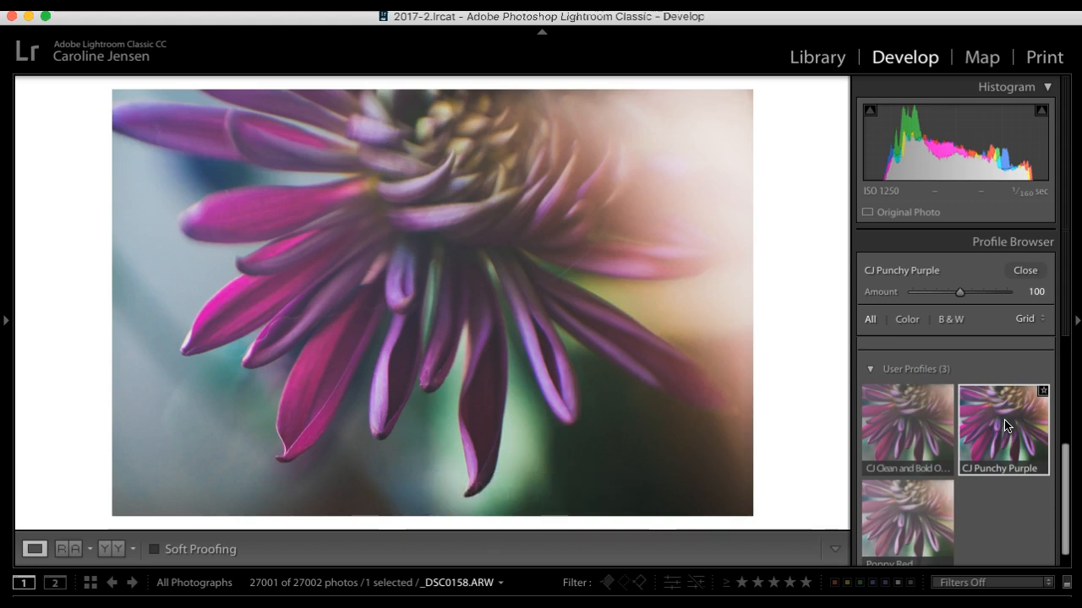
Compare the flower photo before and after applying the "CJ Punchy Purple" profile
key(backslash)
key(backslash)
key(backslash)
key(backslash)
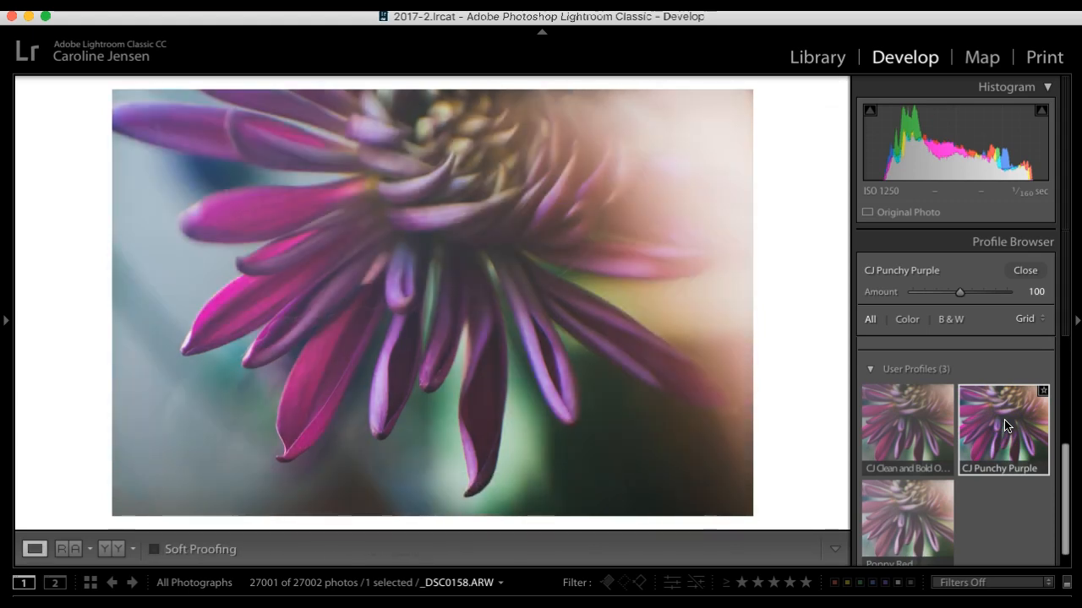
click(1013, 409)
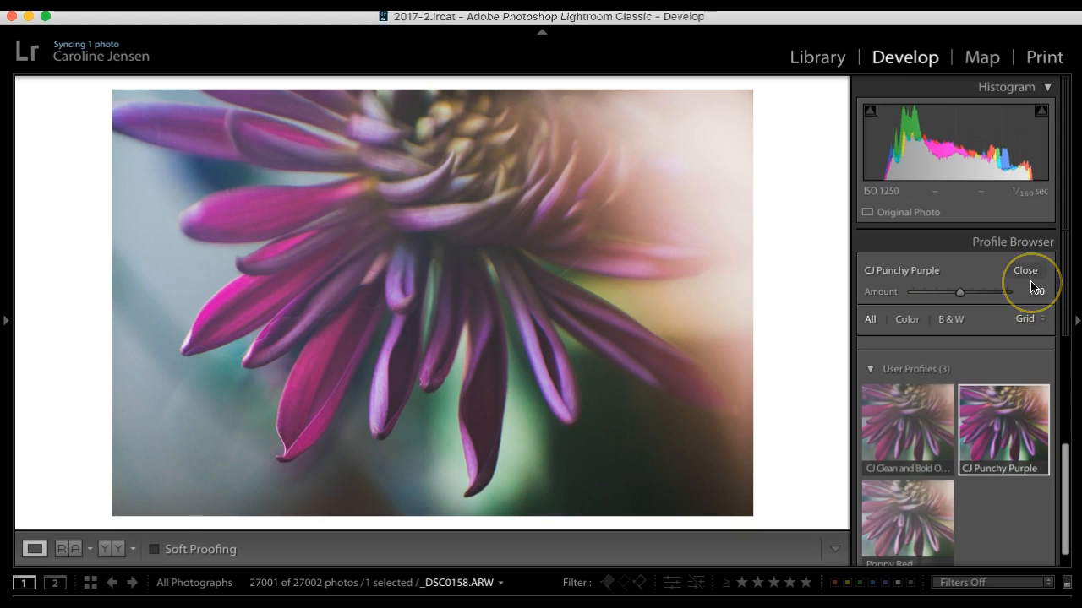
Increase the profile's Amount to 132 and inspect the petals up close
mouse_move(960, 291)
mouse_down()
mouse_move(927, 292)
mouse_move(1014, 298)
mouse_move(975, 298)
mouse_up()
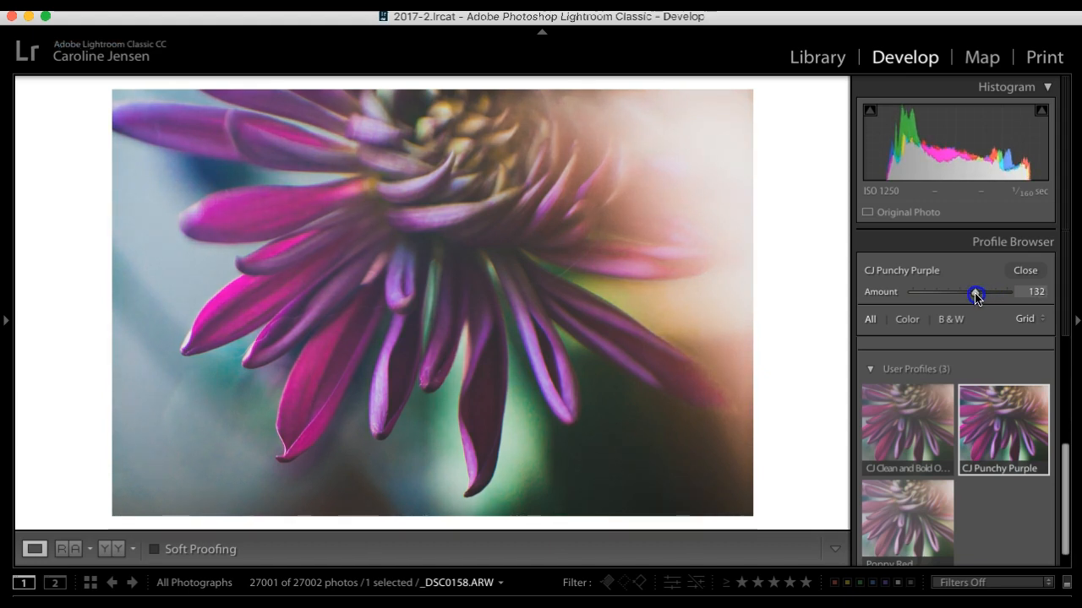
click(313, 386)
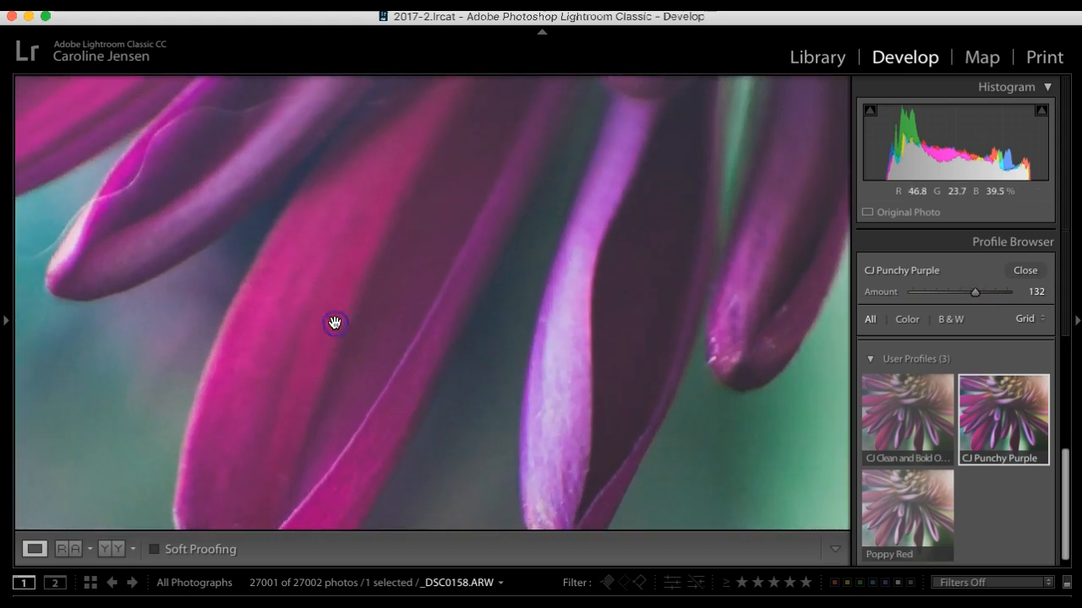
click(335, 323)
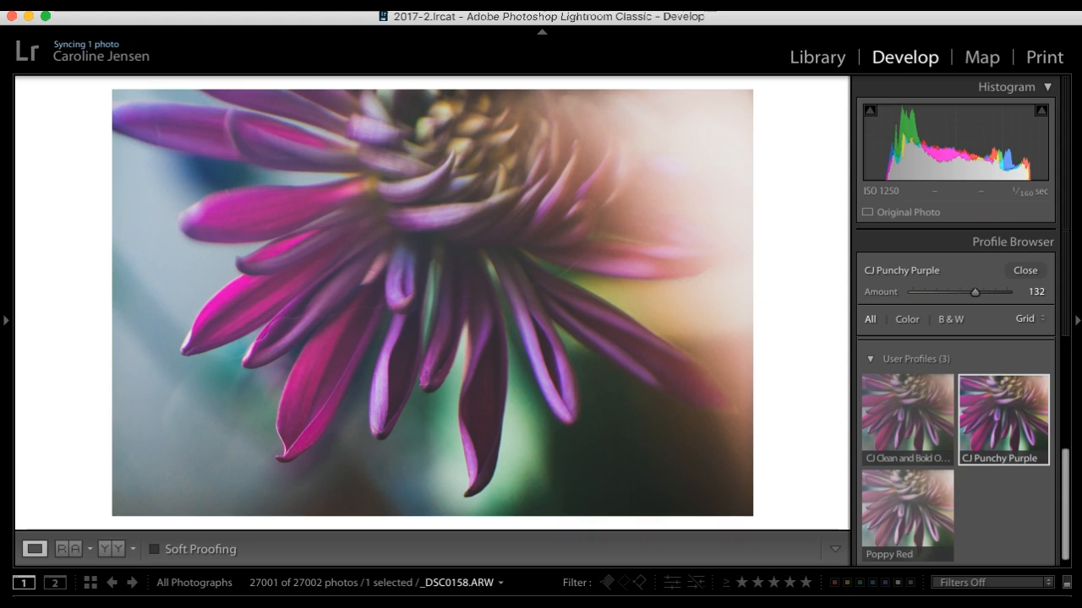
Compare the original photo with the strengthened profile look
key(backslash)
key(backslash)
key(backslash)
key(backslash)
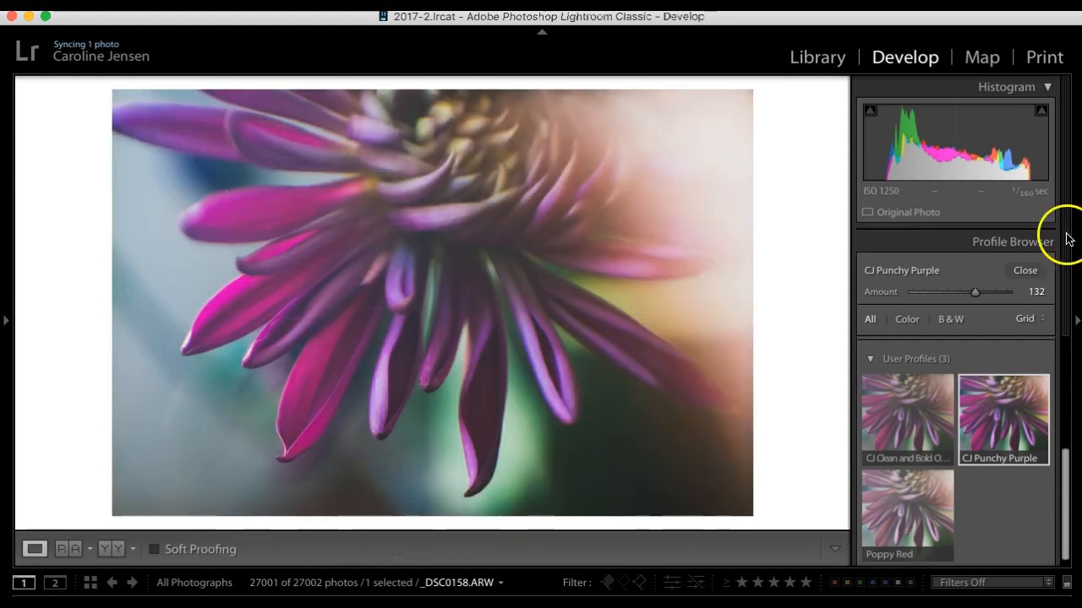
Close the Profile Browser and review the tone and presence settings in the Basic adjustments
click(1022, 270)
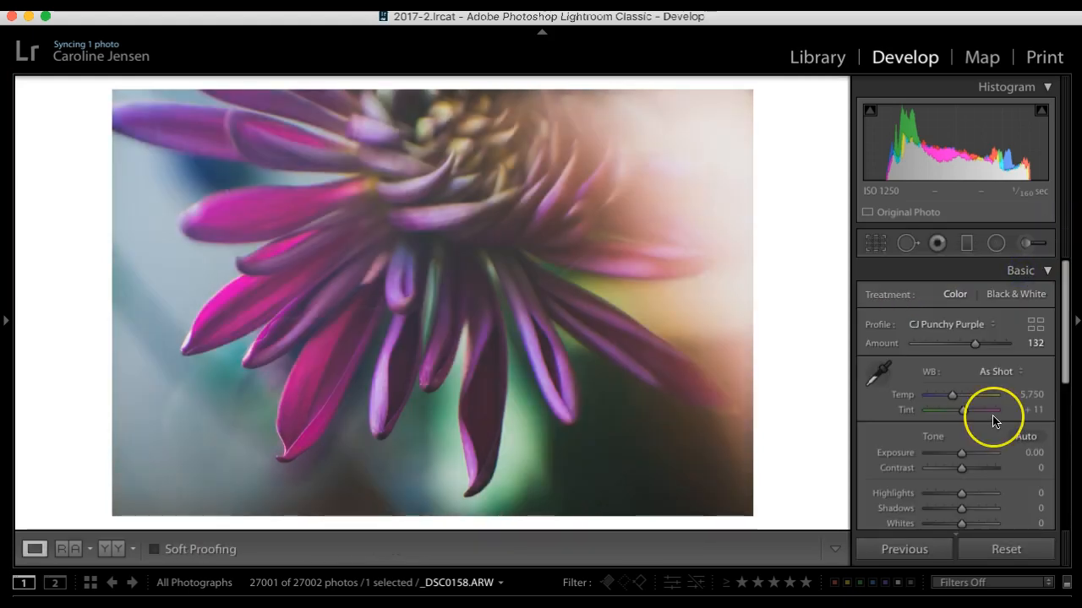
scroll(993, 420, down, 10)
scroll(993, 420, up, 6)
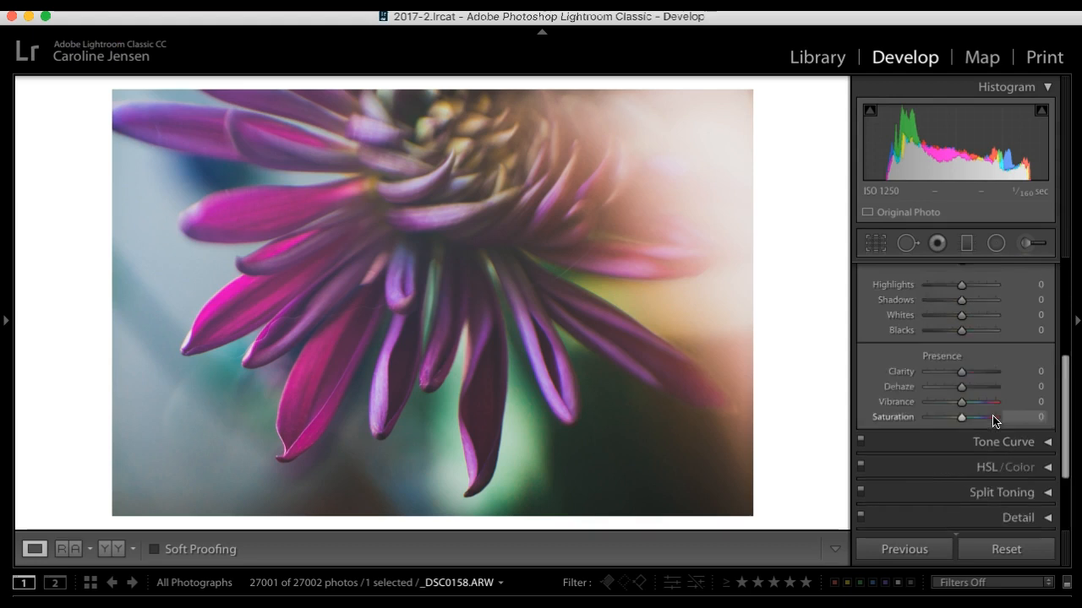
scroll(992, 420, up, 5)
scroll(993, 420, down, 3)
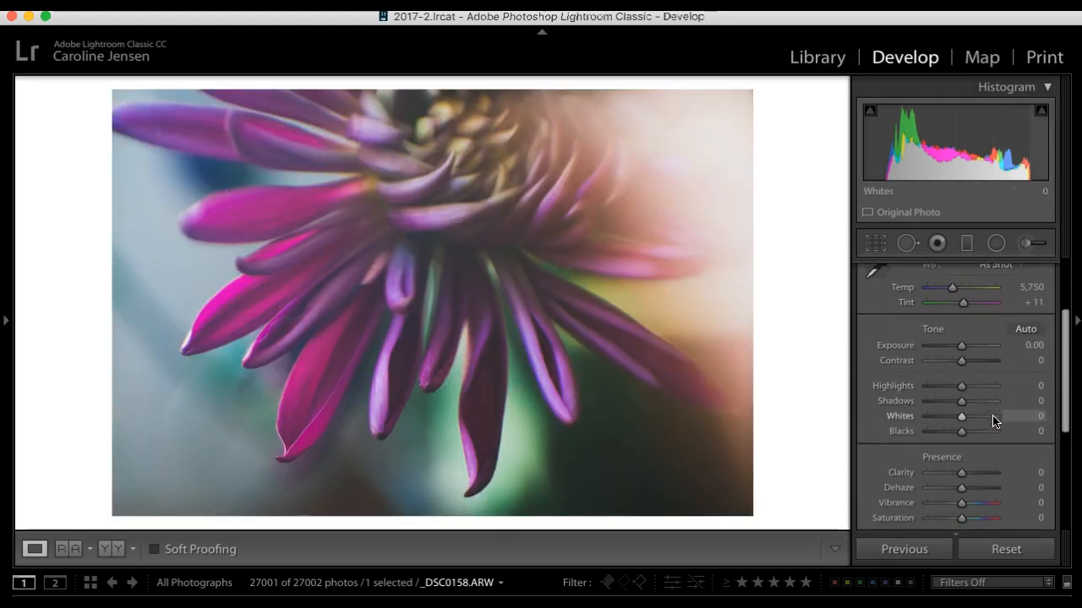
Try lowering the Highlights on top of the profile and reset them to their default
scroll(994, 422, up, 3)
drag(960, 441, 938, 442)
double_click(893, 441)
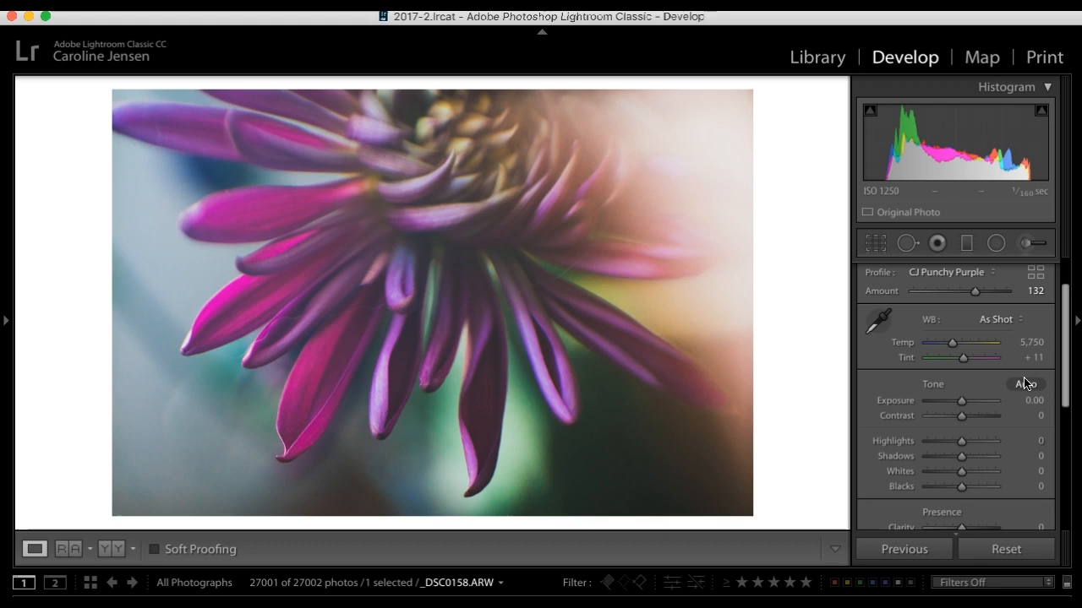
scroll(927, 456, down, 10)
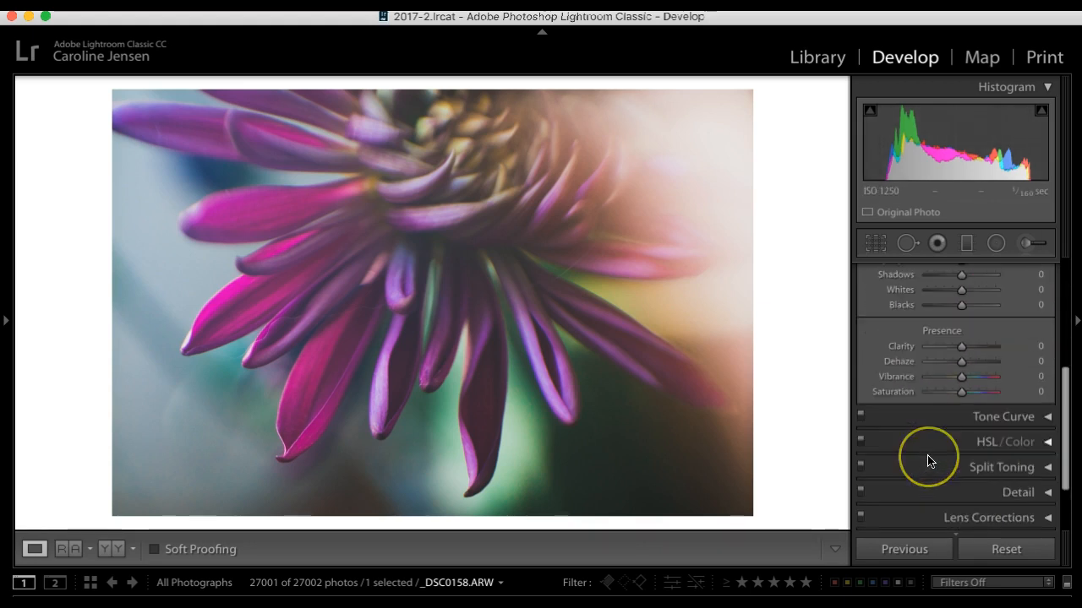